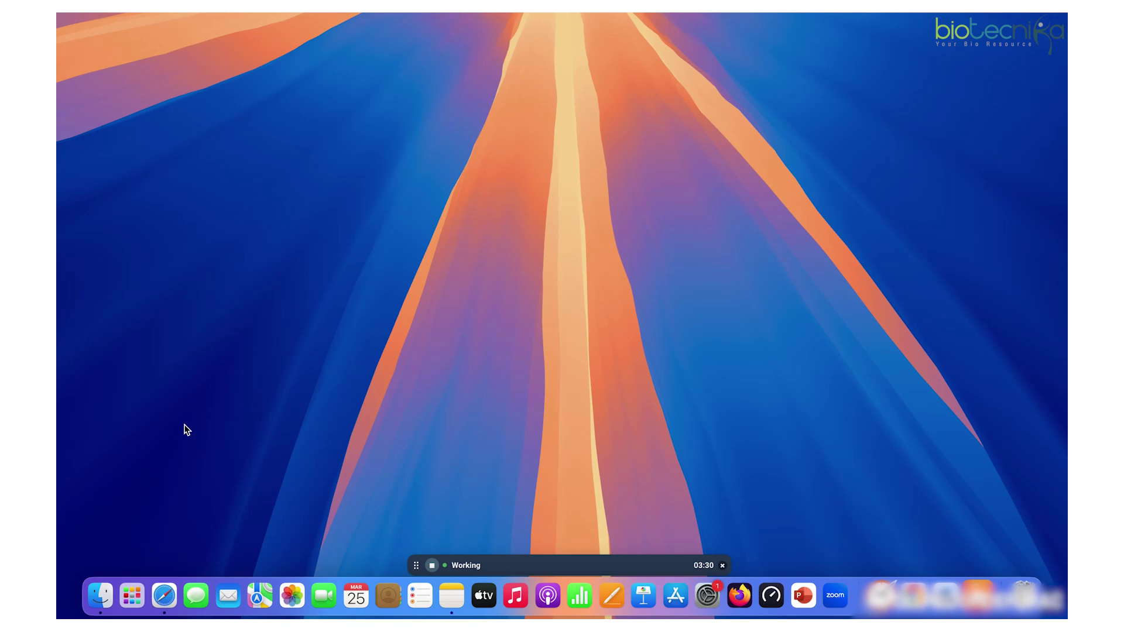
Launch Safari and make its window full screen
click(164, 600)
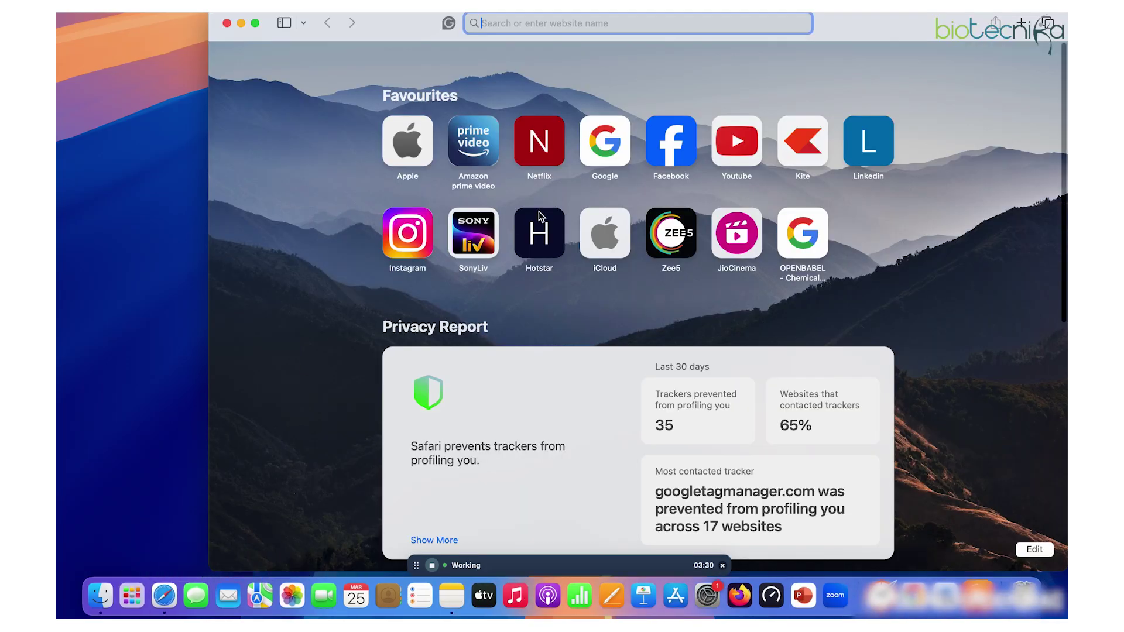
click(255, 23)
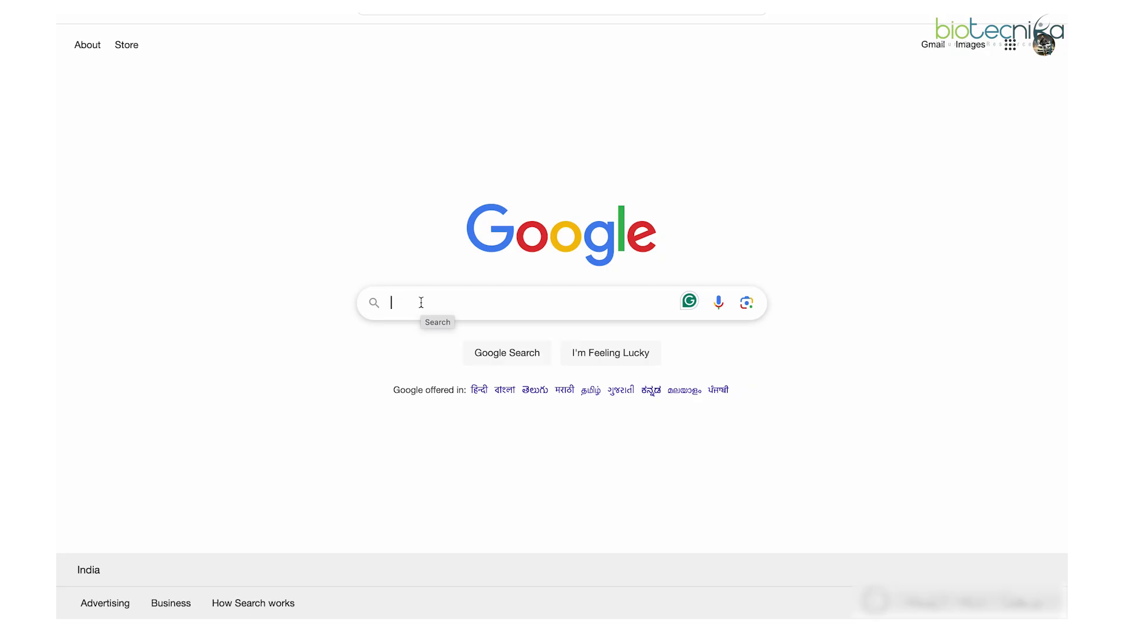
Search Google for clustalw and open the clustal.org result
text(c)
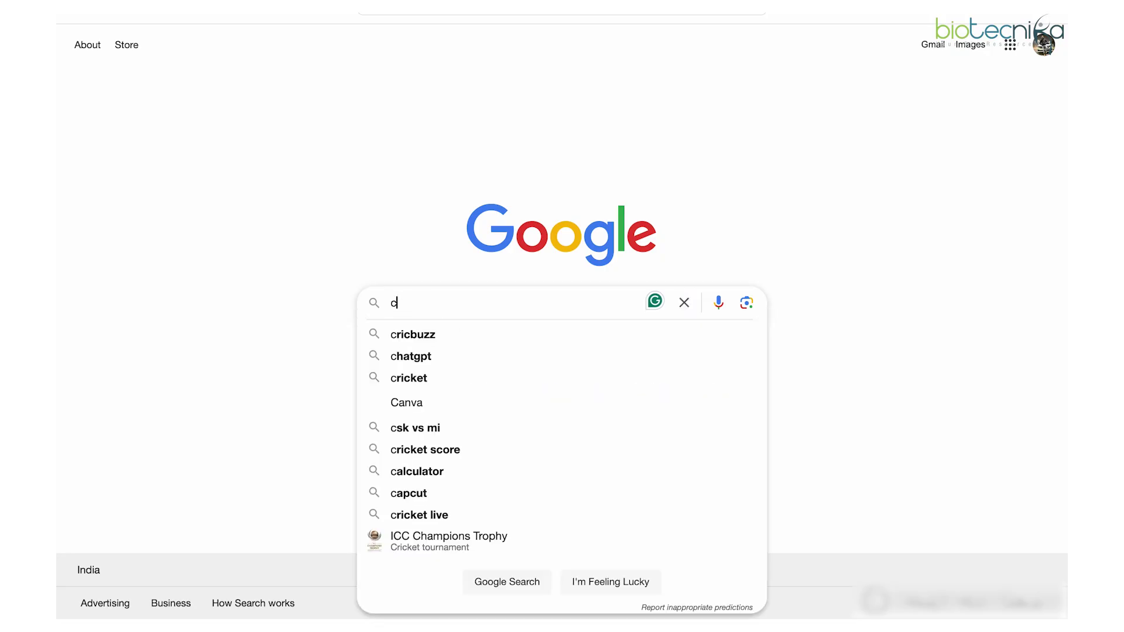
text(lustalw)
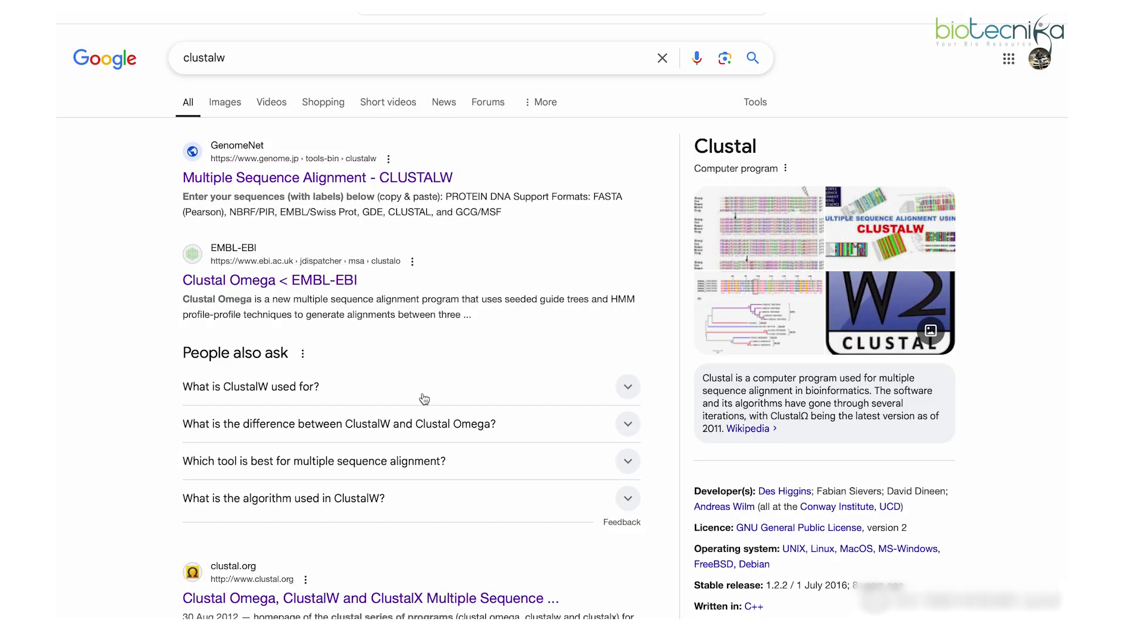
scroll(423, 398, down, 2)
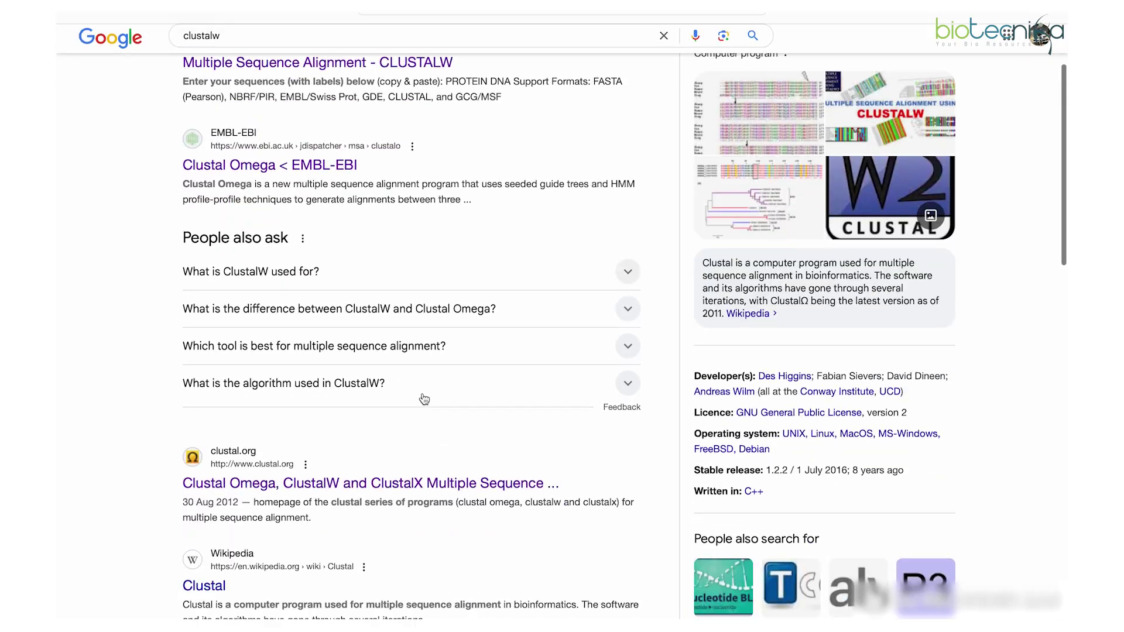
click(363, 486)
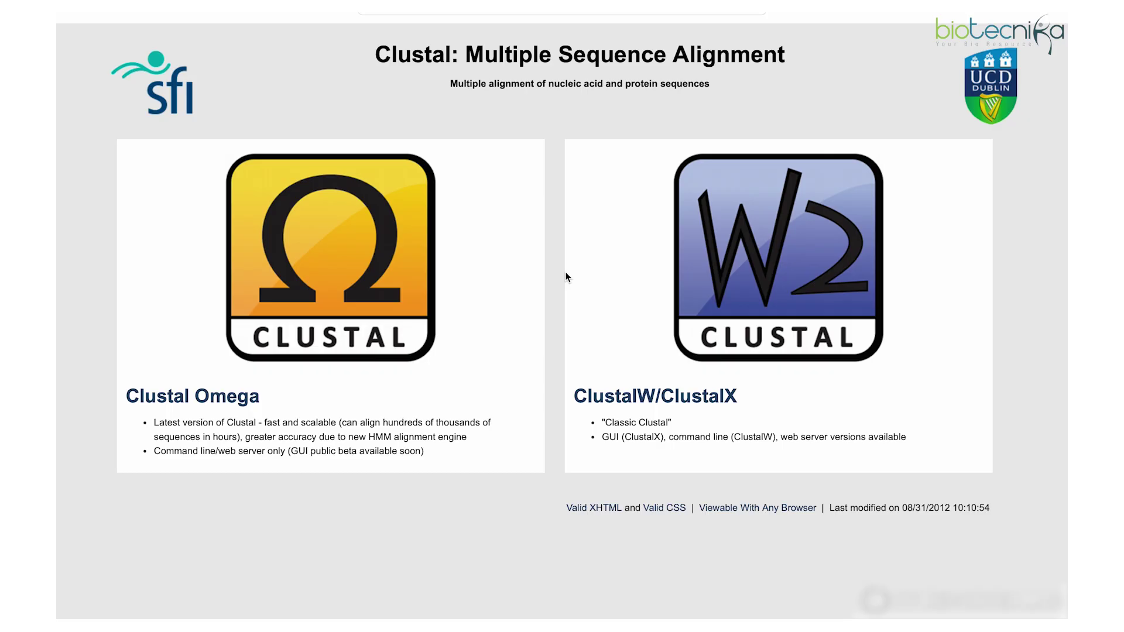
Browse the Clustal homepage and ClustalW/ClustalX page, then open GenomeNet's CLUSTALW page from the results
click(122, 14)
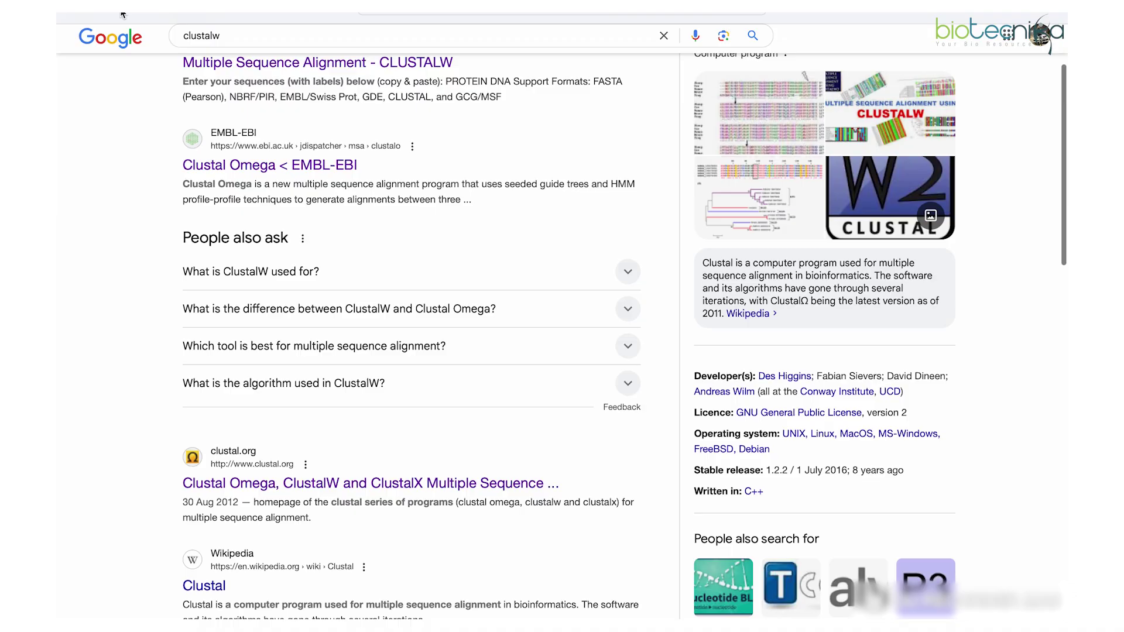
click(419, 488)
click(790, 325)
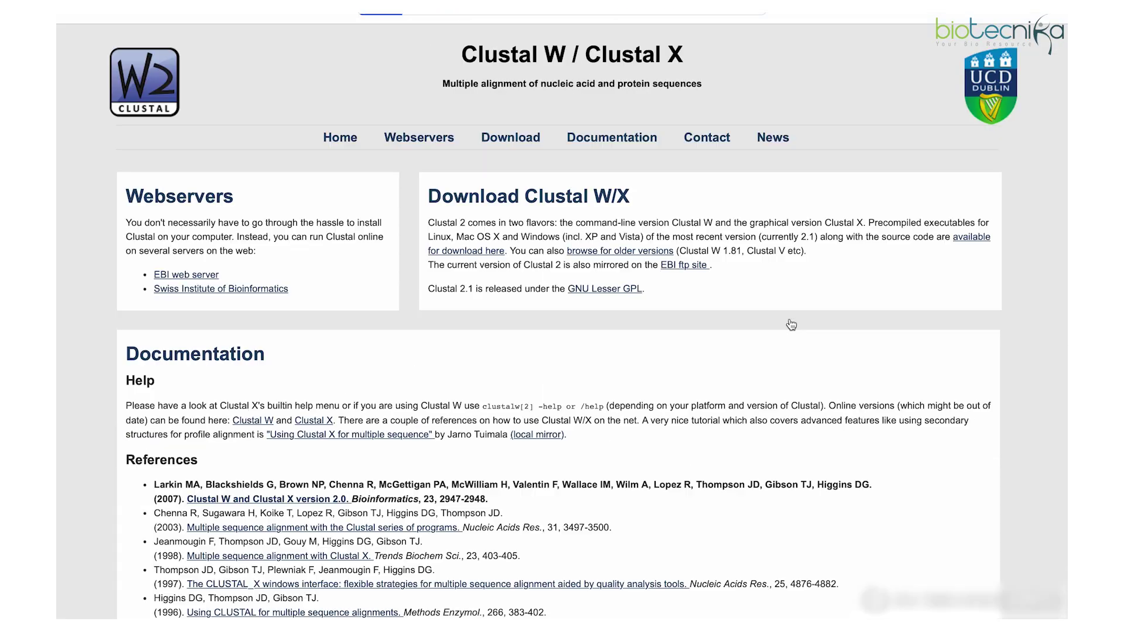
scroll(564, 386, down, 1)
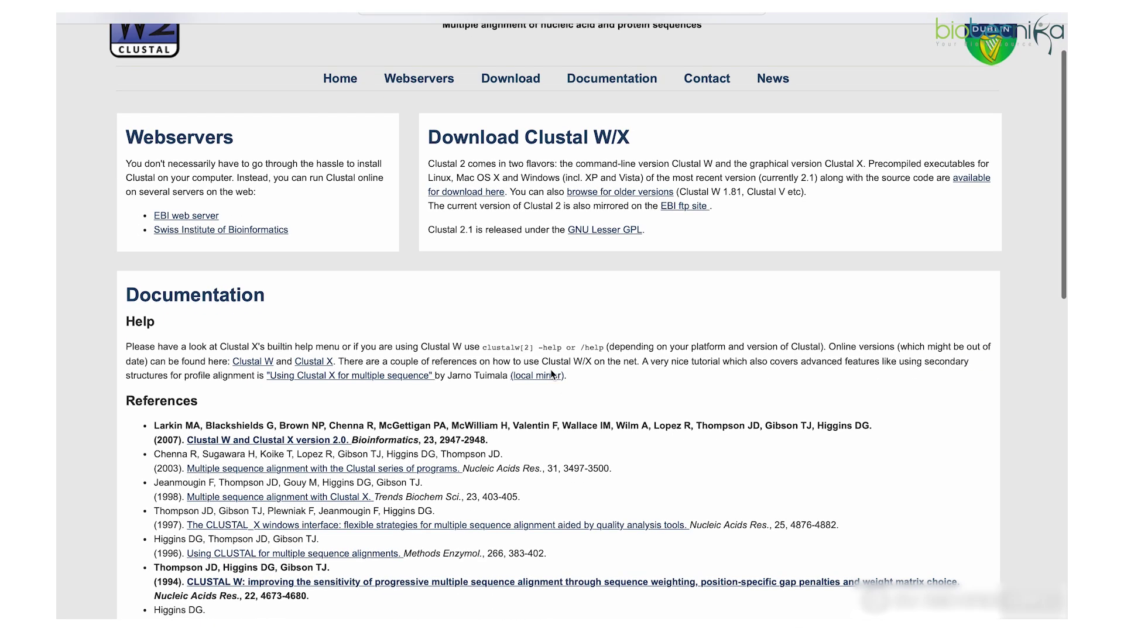
click(125, 26)
click(123, 14)
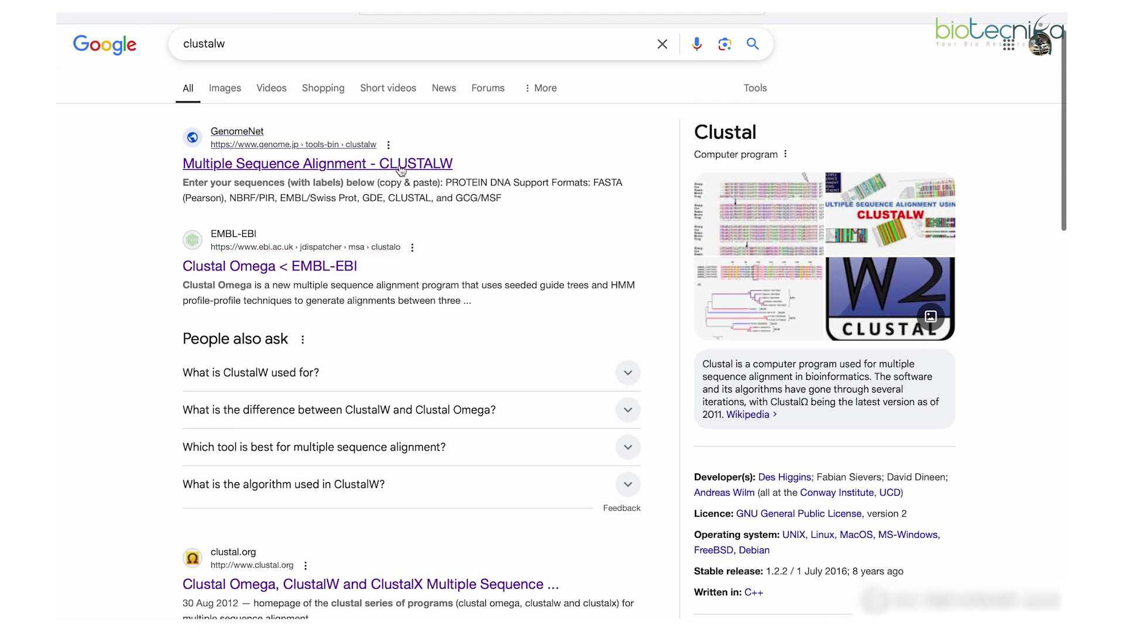
click(401, 166)
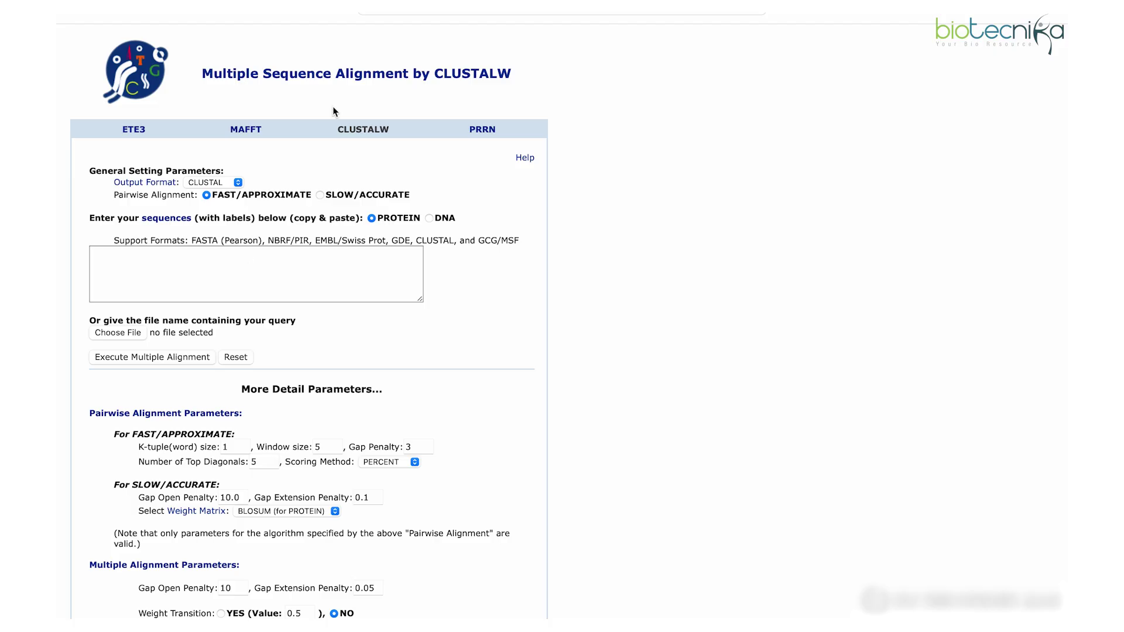
Switch the CLUSTALW sequence type to DNA and back to PROTEIN, focus the input box, and open a new tab
mouse_move(281, 3)
click(430, 219)
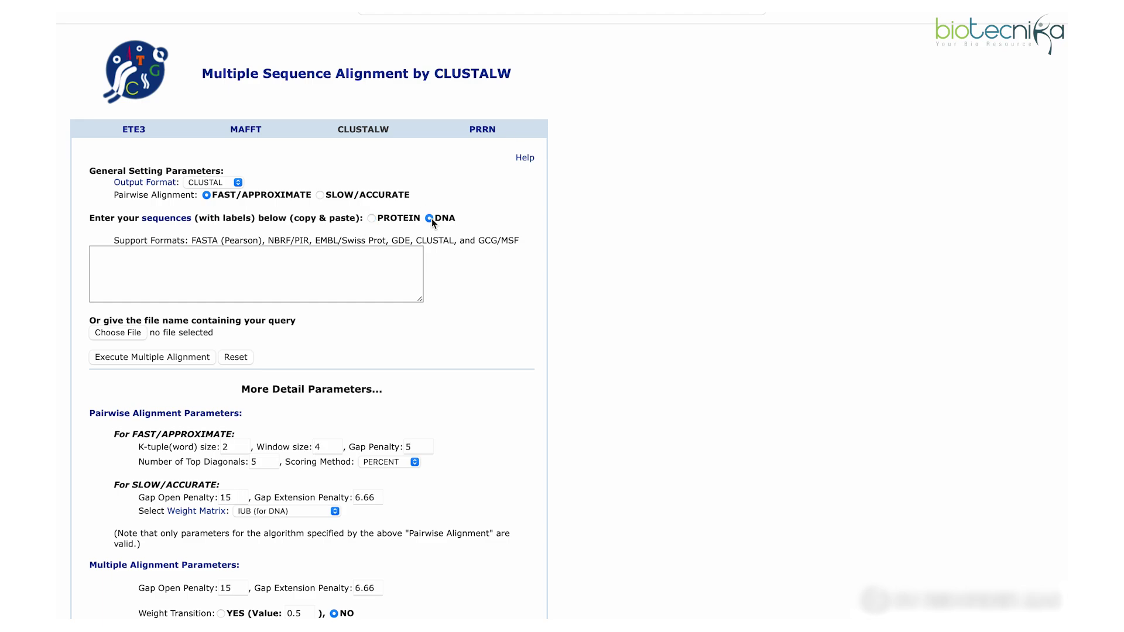
click(373, 220)
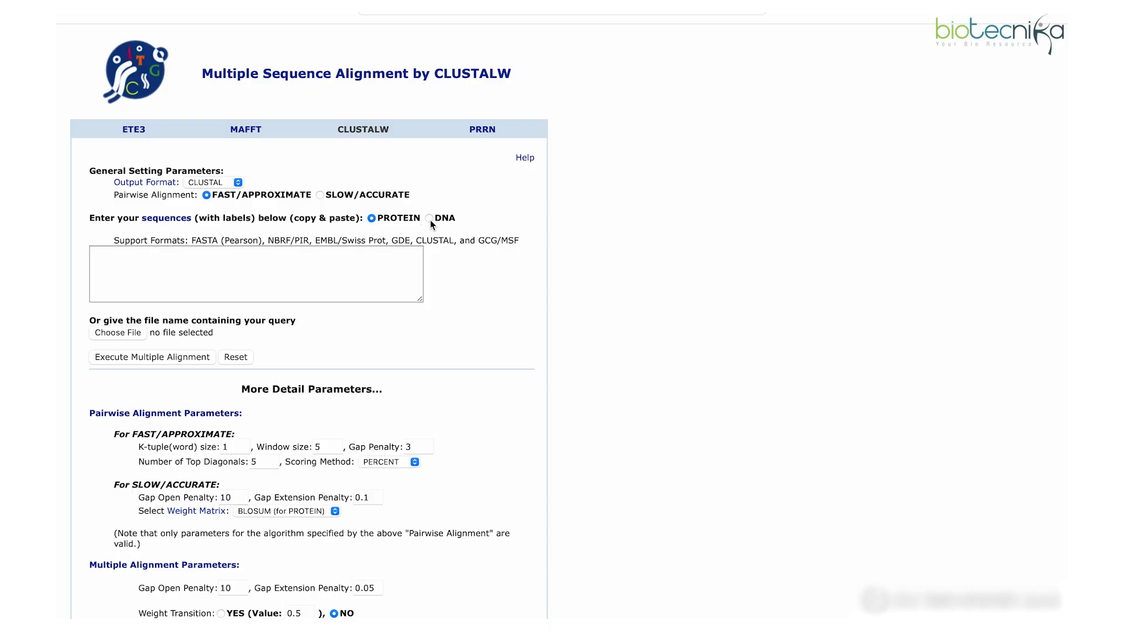
click(297, 258)
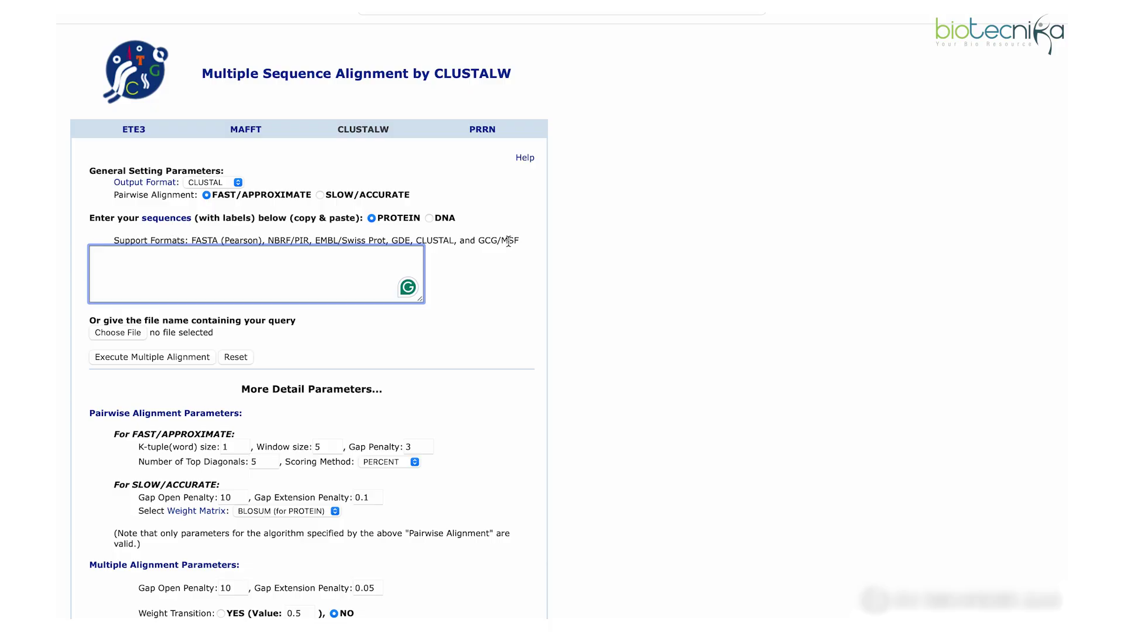
mouse_move(982, 30)
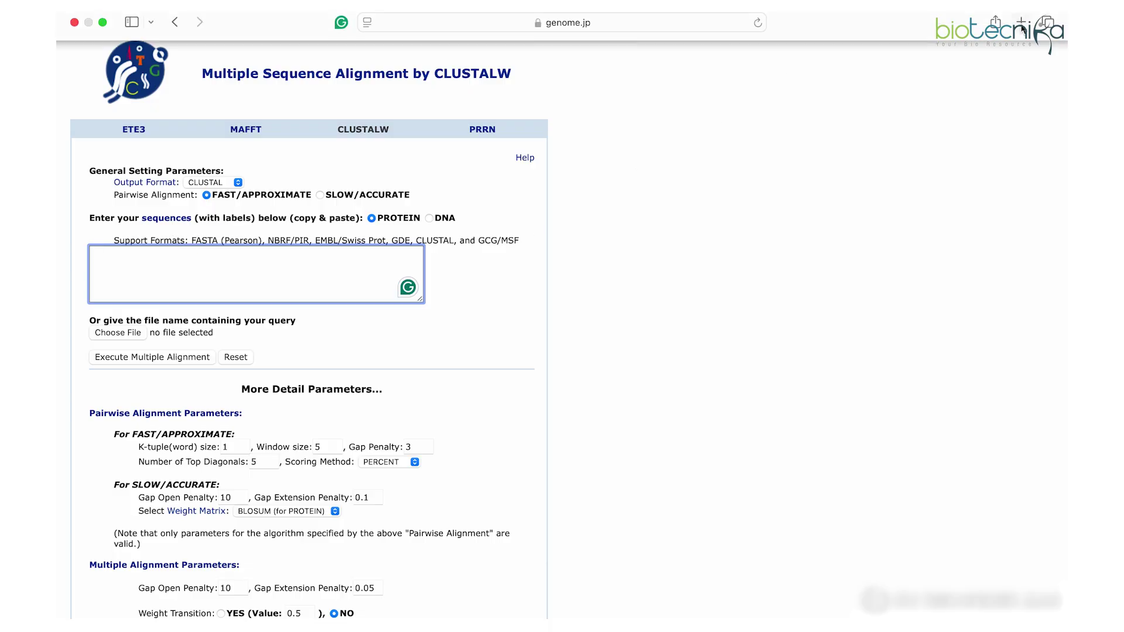
click(1021, 24)
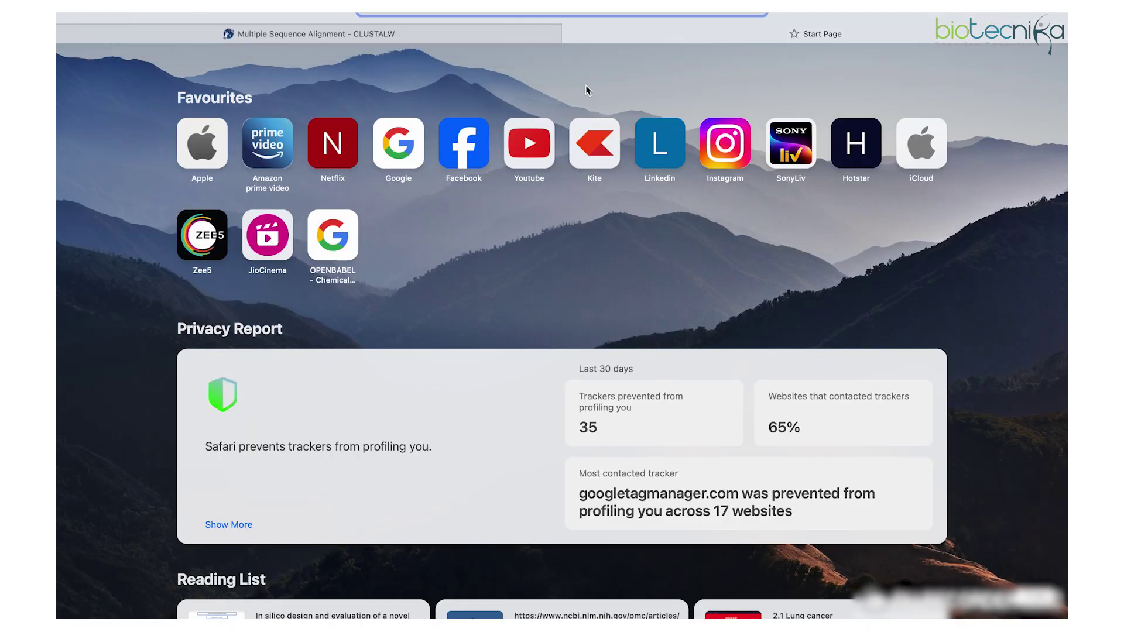
Search Google for pdb, open the RCSB PDB homepage, and focus its search box
click(399, 155)
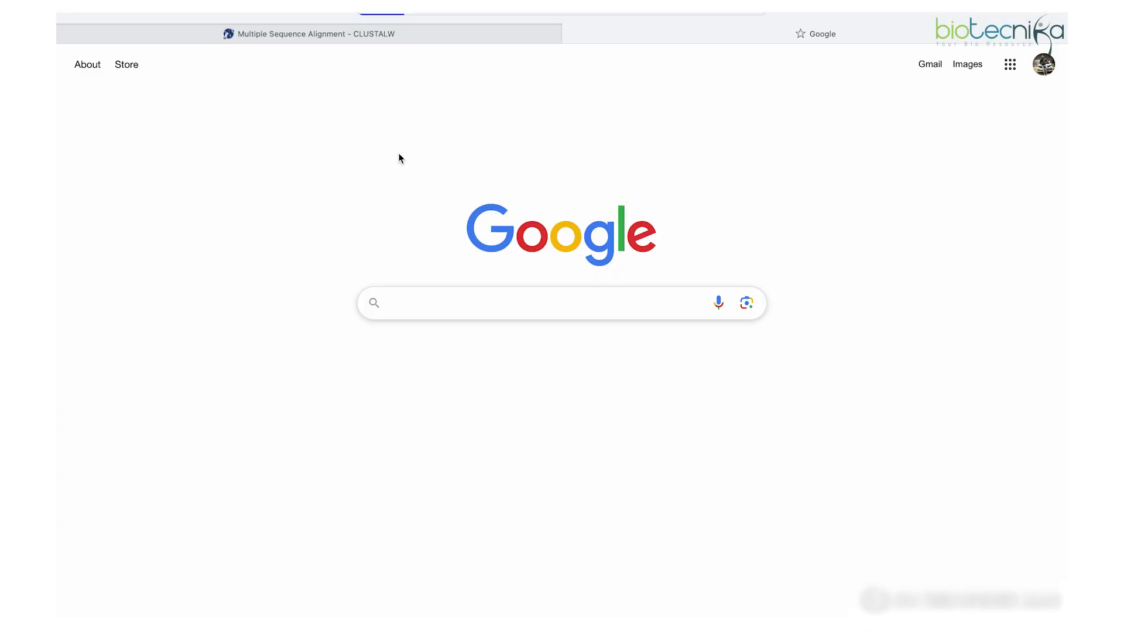
text(pdb)
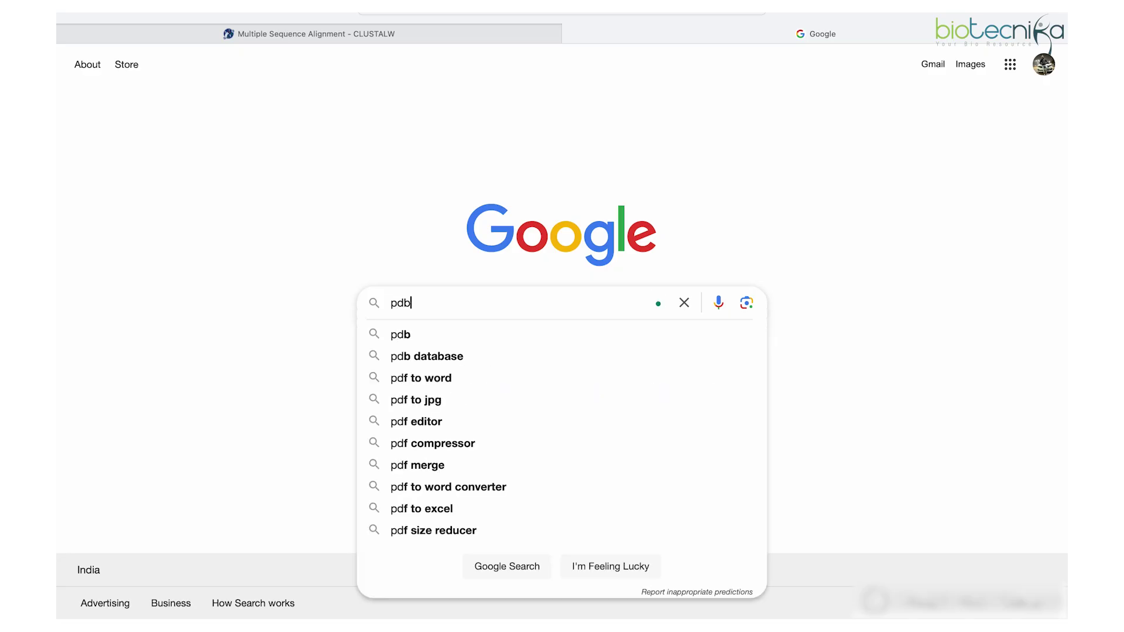
key(Return)
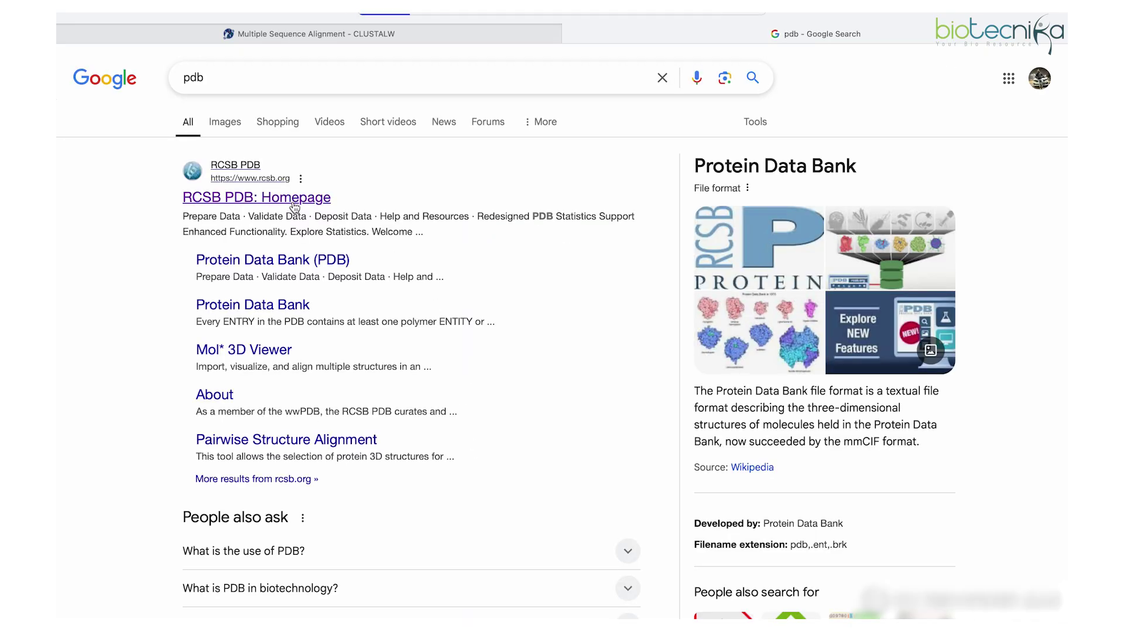
click(294, 207)
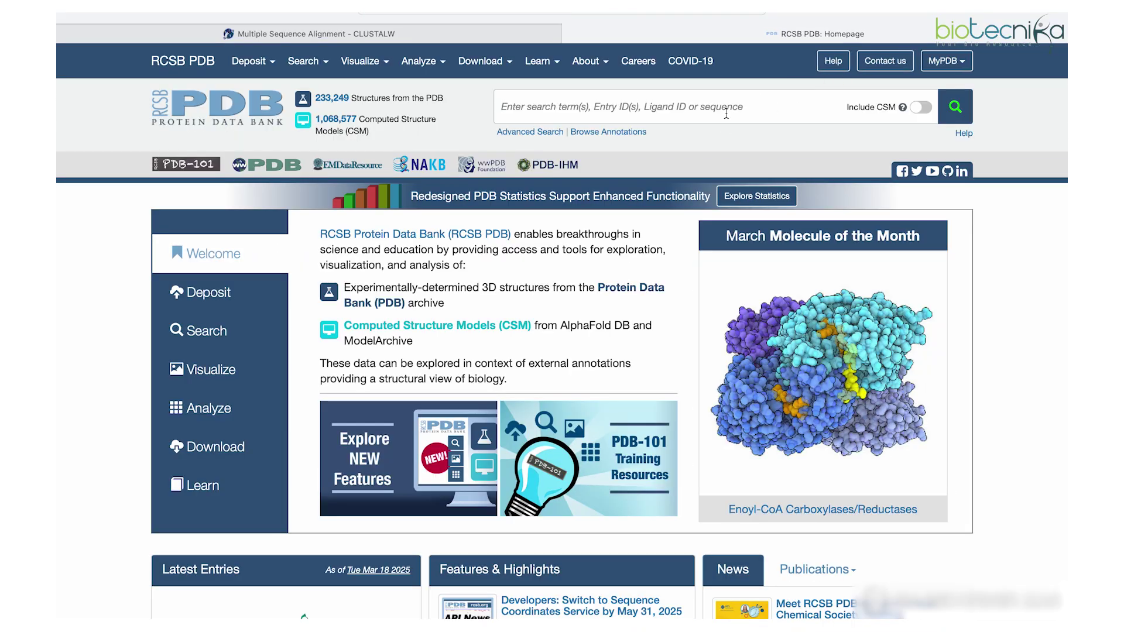
click(726, 113)
Search RCSB PDB structures for 'Spike protein' and scroll through the results
text(spi)
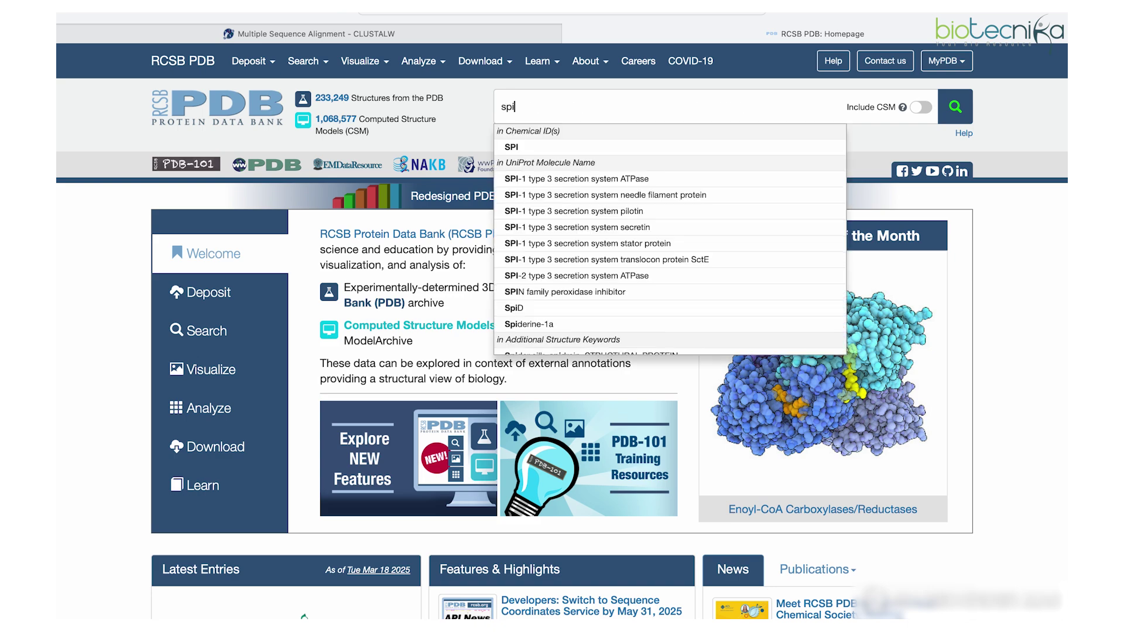
text(ke)
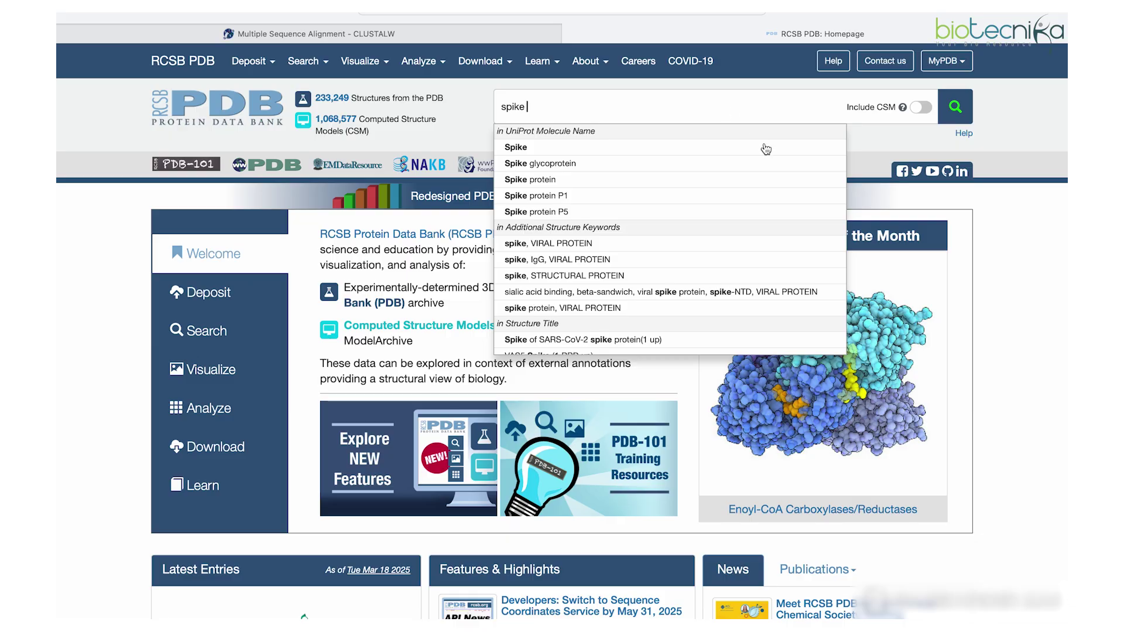
click(583, 180)
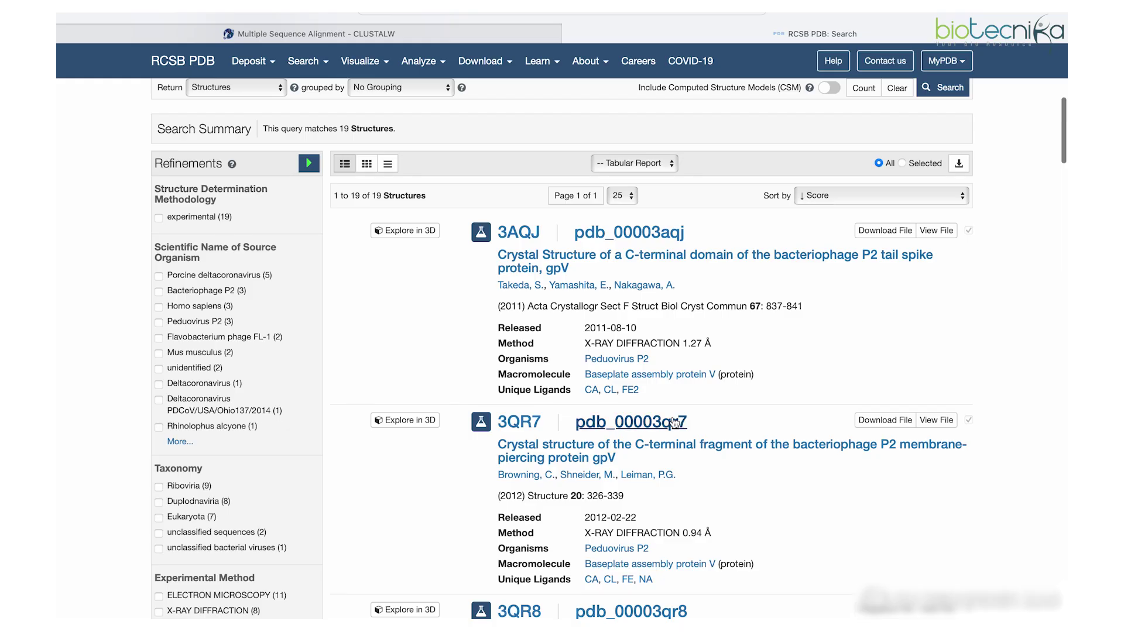
scroll(757, 340, down, 1)
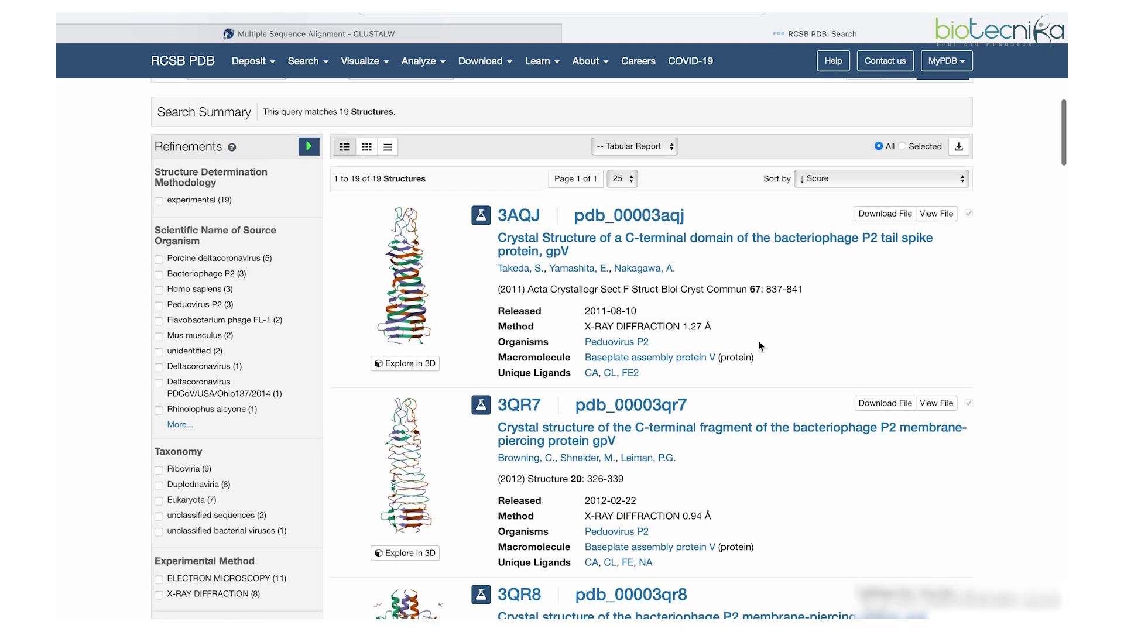
scroll(707, 269, up, 5)
scroll(707, 272, up, 3)
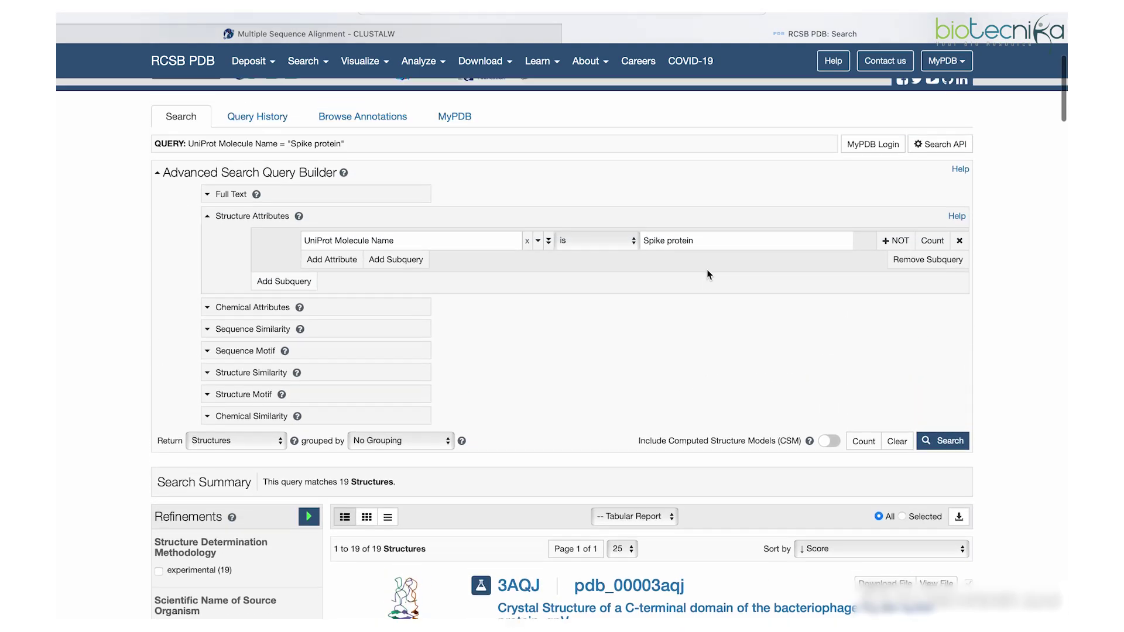
Rerun the search as 'Spike glycoprotein', scroll through the results, and open entry 1WDF
click(605, 101)
text(spi)
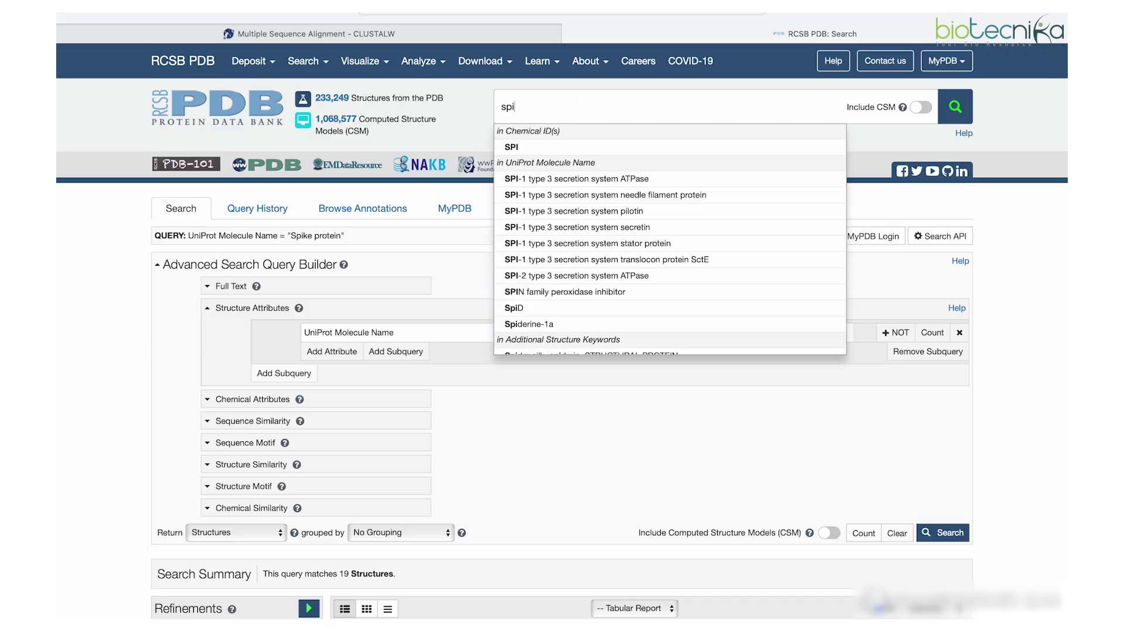
text(ke)
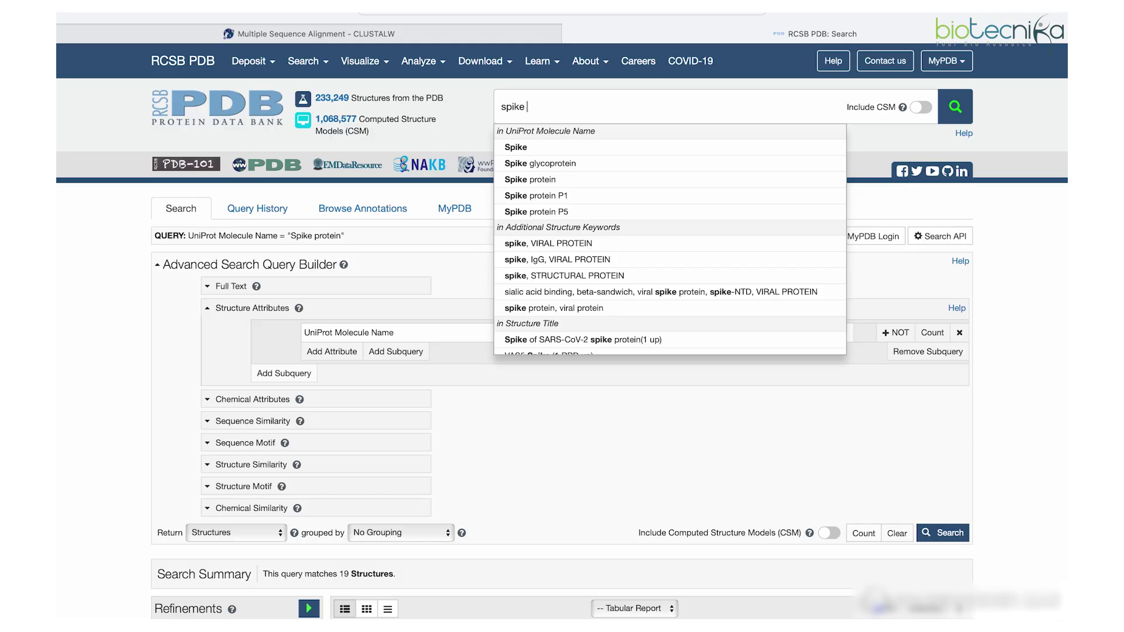
click(613, 165)
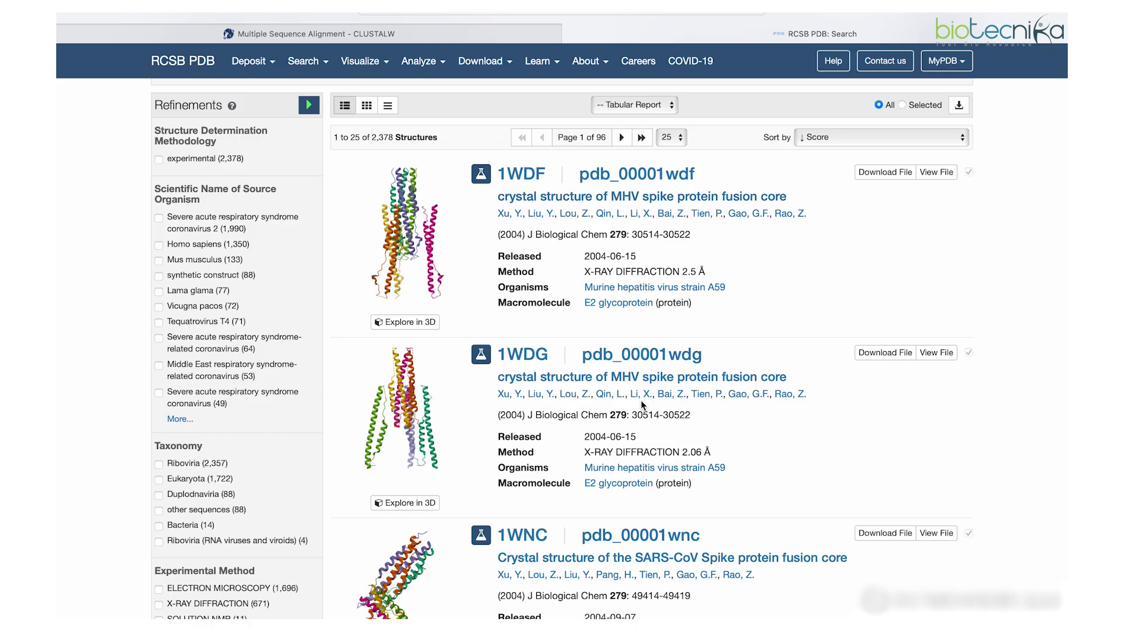
scroll(642, 402, down, 3)
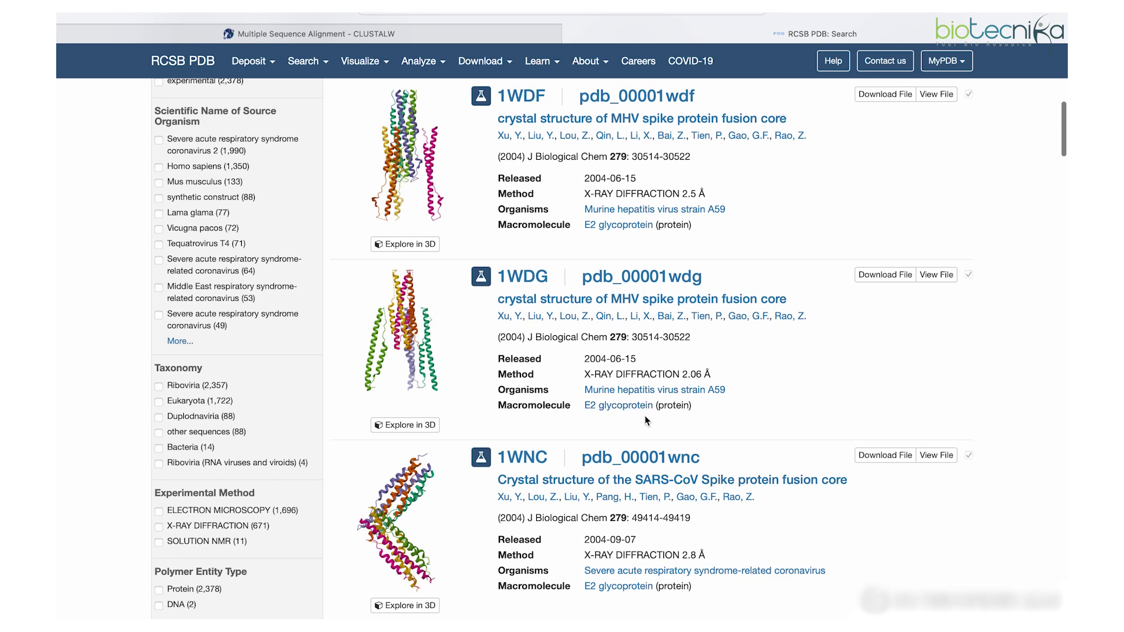
scroll(646, 420, down, 3)
scroll(644, 234, up, 4)
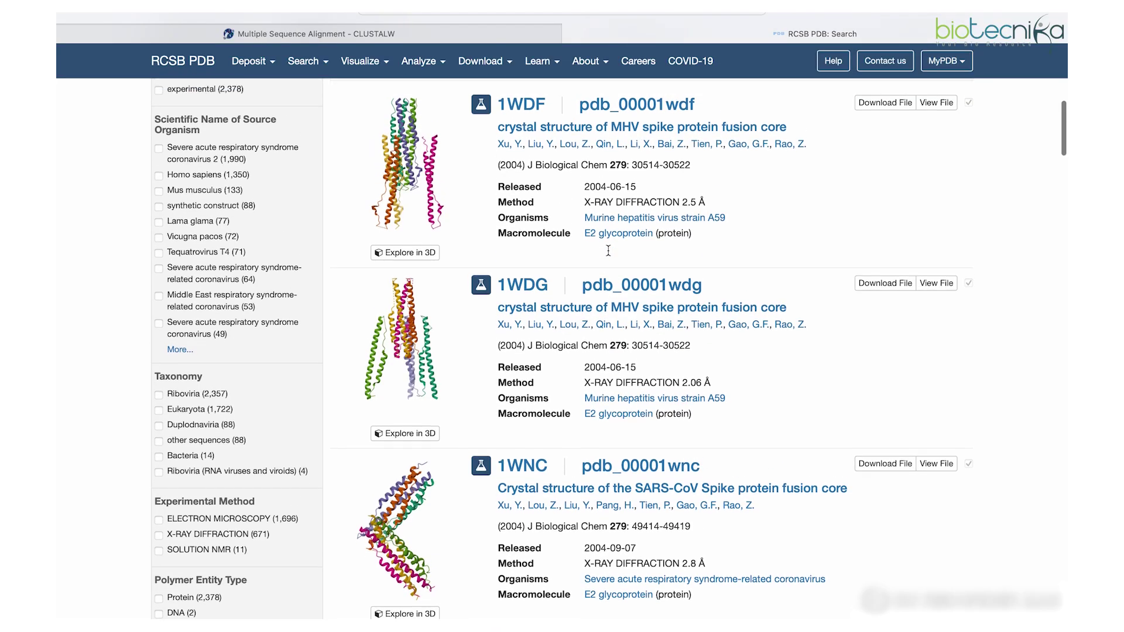
scroll(651, 566, down, 7)
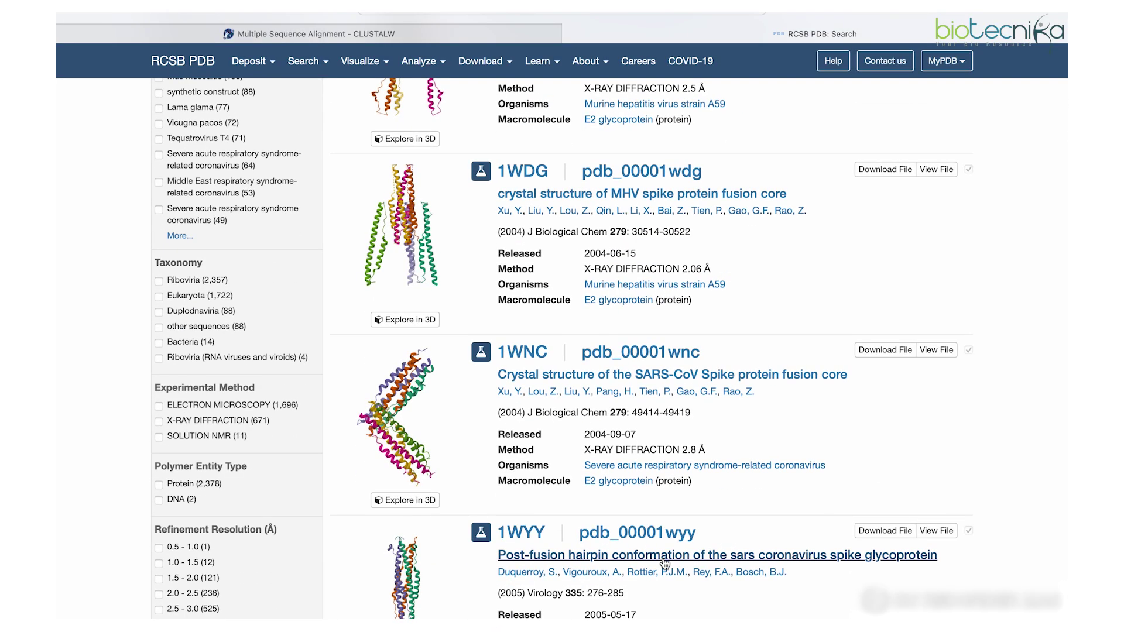
scroll(666, 418, up, 14)
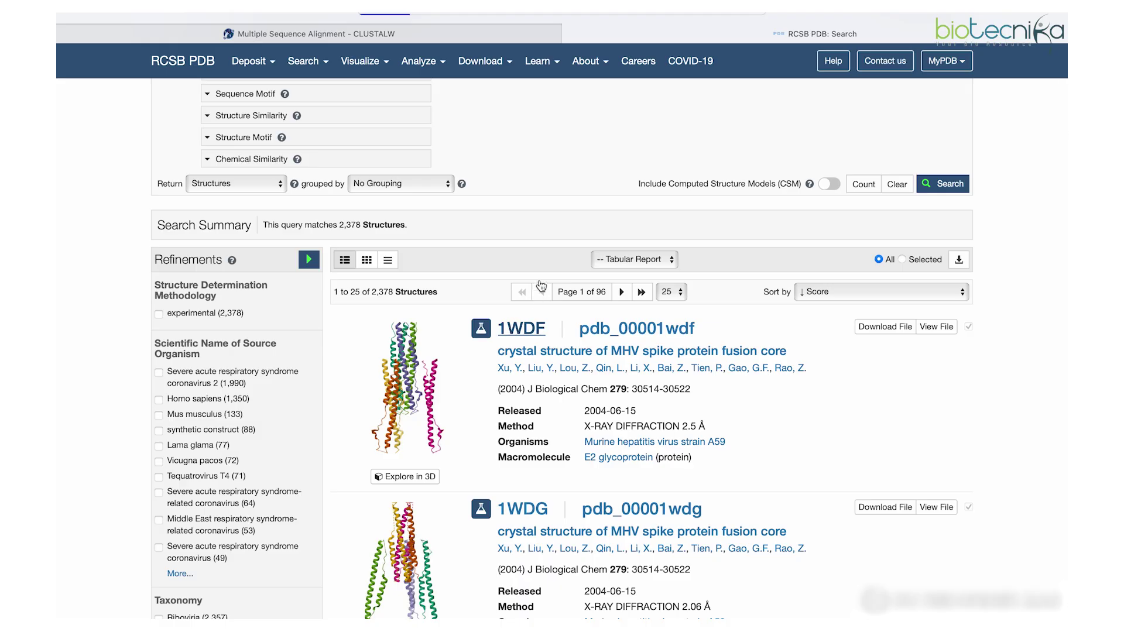
click(538, 332)
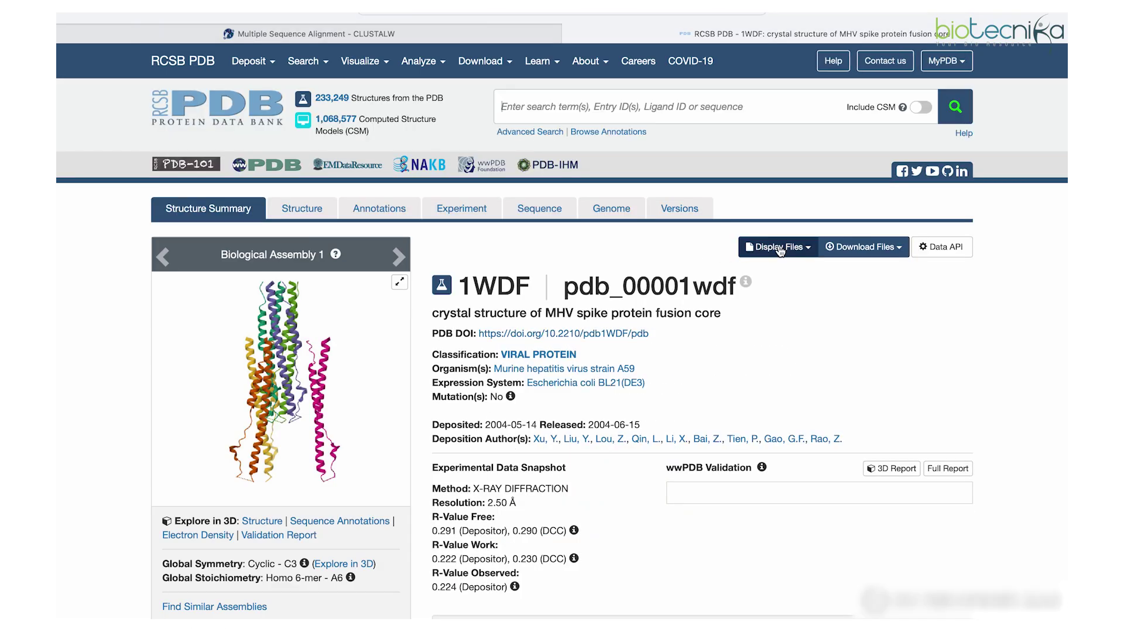
Display the 1WDF FASTA sequence, copy its header and sequence, and return to the CLUSTALW tab
click(786, 248)
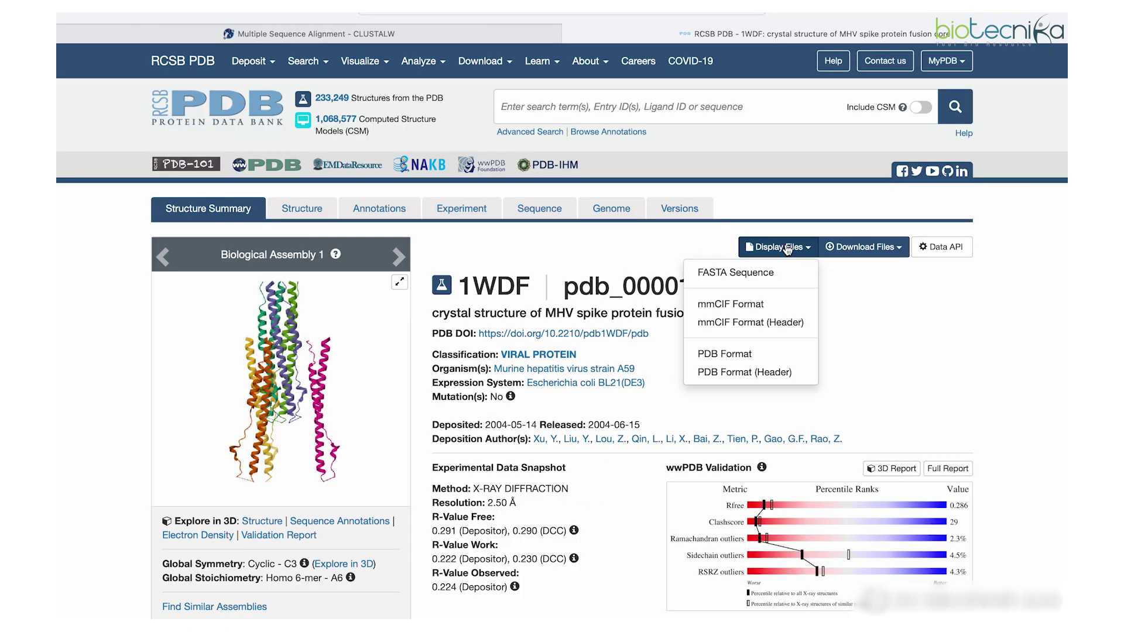
click(761, 273)
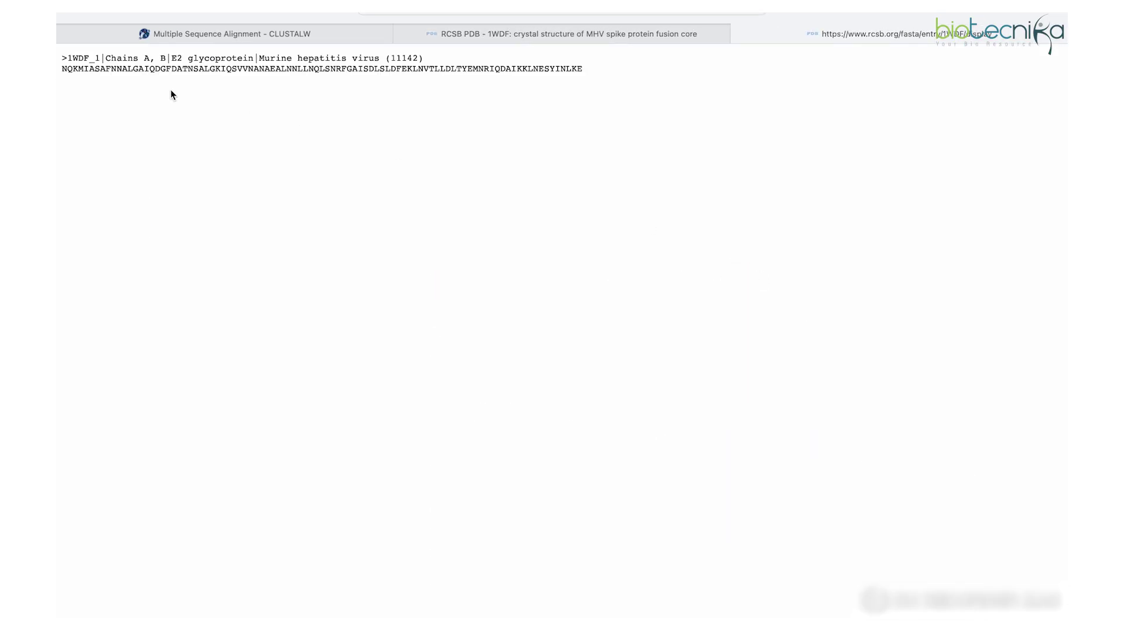
drag(61, 56, 571, 83)
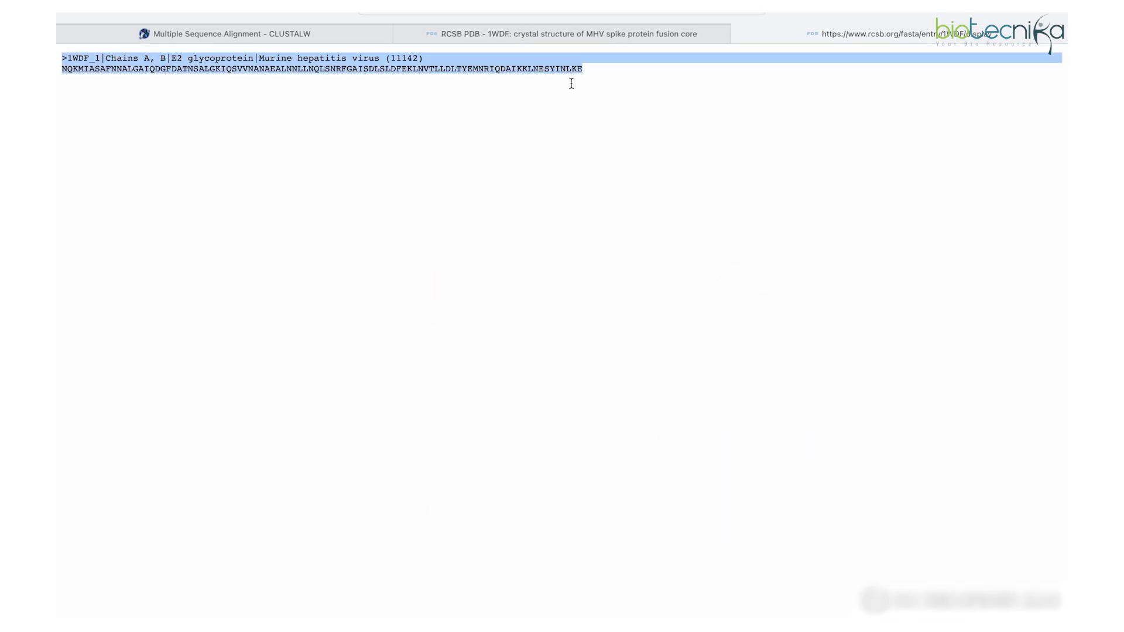
right_click(506, 64)
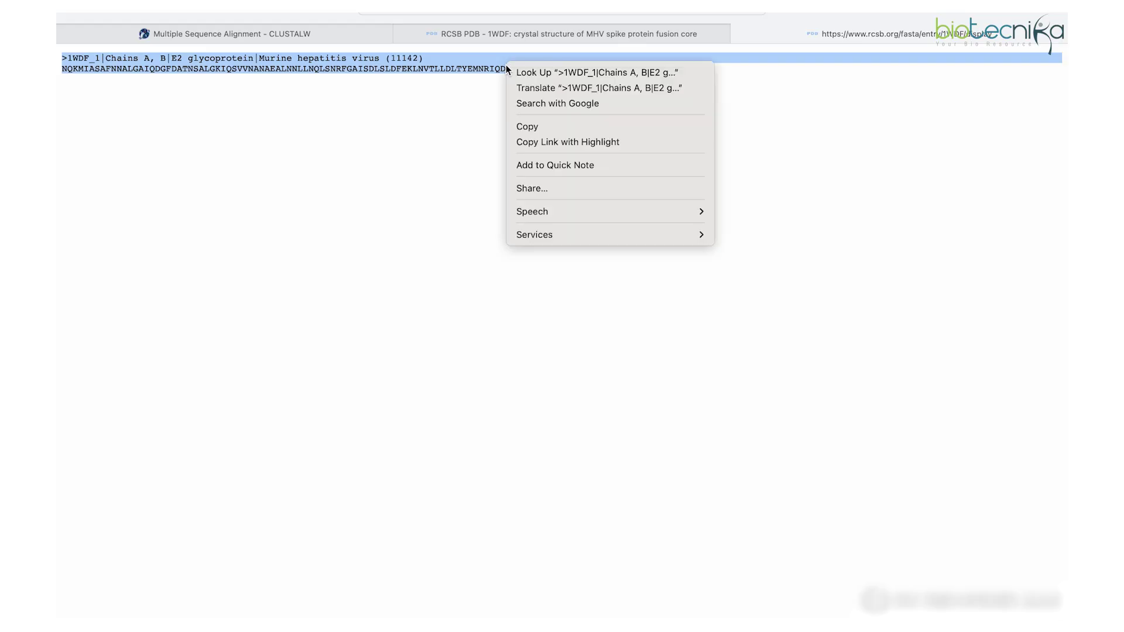
click(534, 127)
click(318, 37)
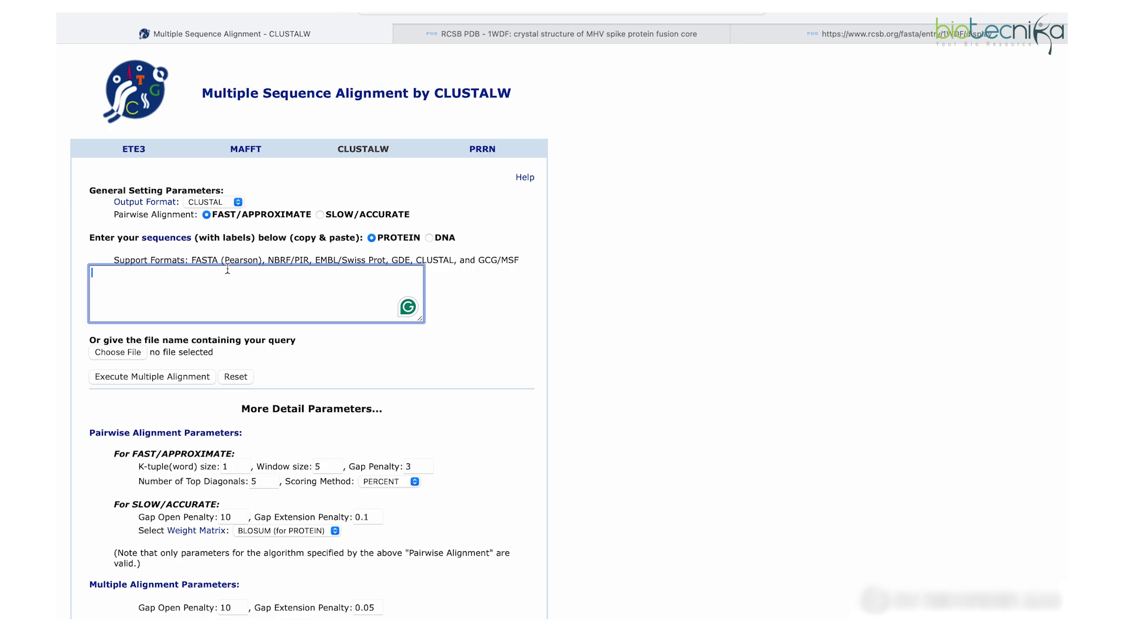
Paste the 1WDF FASTA into the CLUSTALW sequence box and add a new line after it
key(super+v)
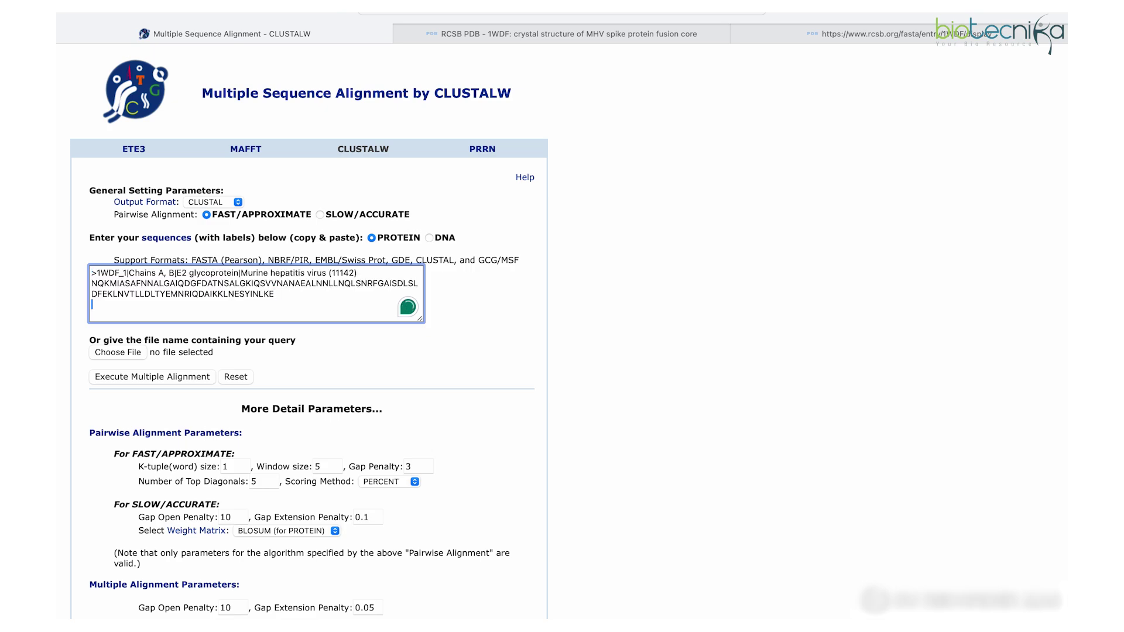
drag(91, 273, 100, 273)
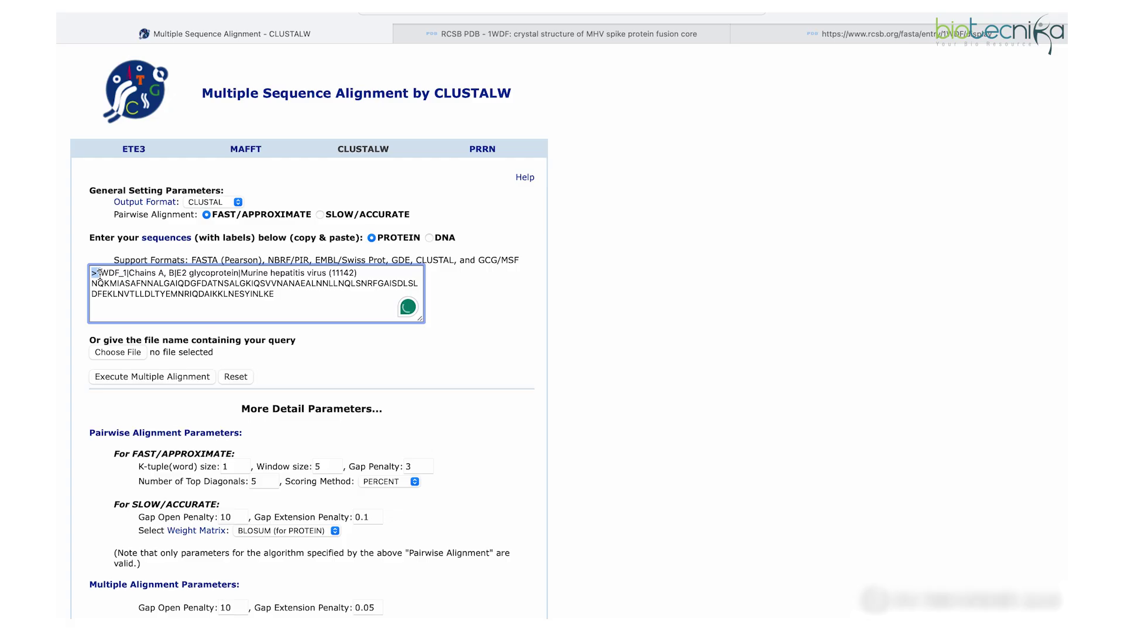
click(279, 296)
key(Return)
Close the 1WDF FASTA page and go back to the PDB search results
click(627, 28)
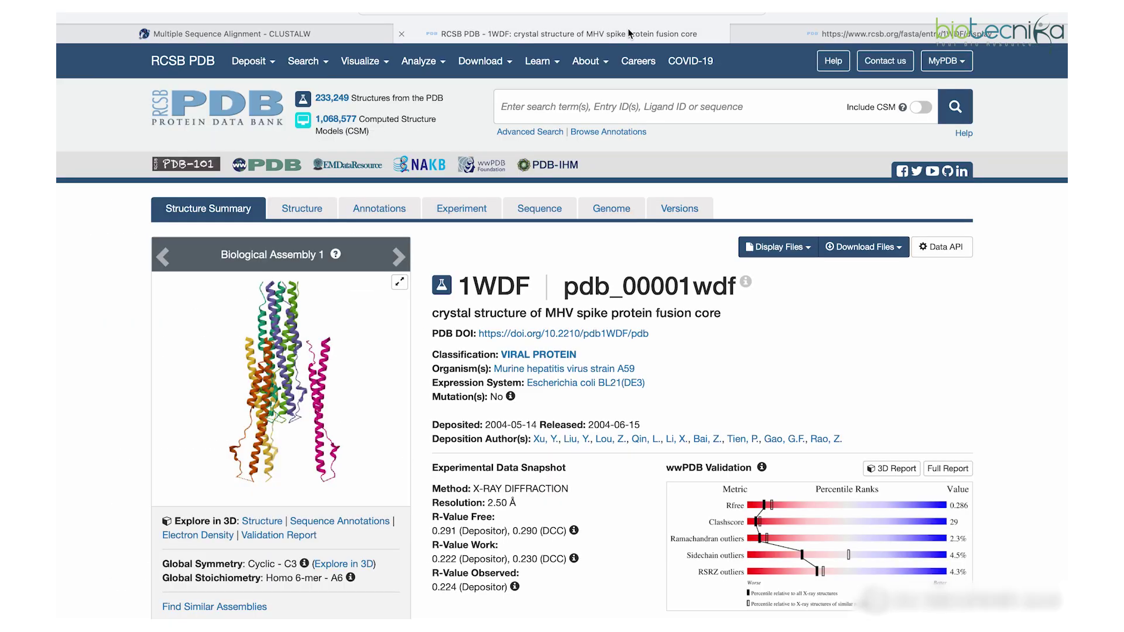
click(739, 33)
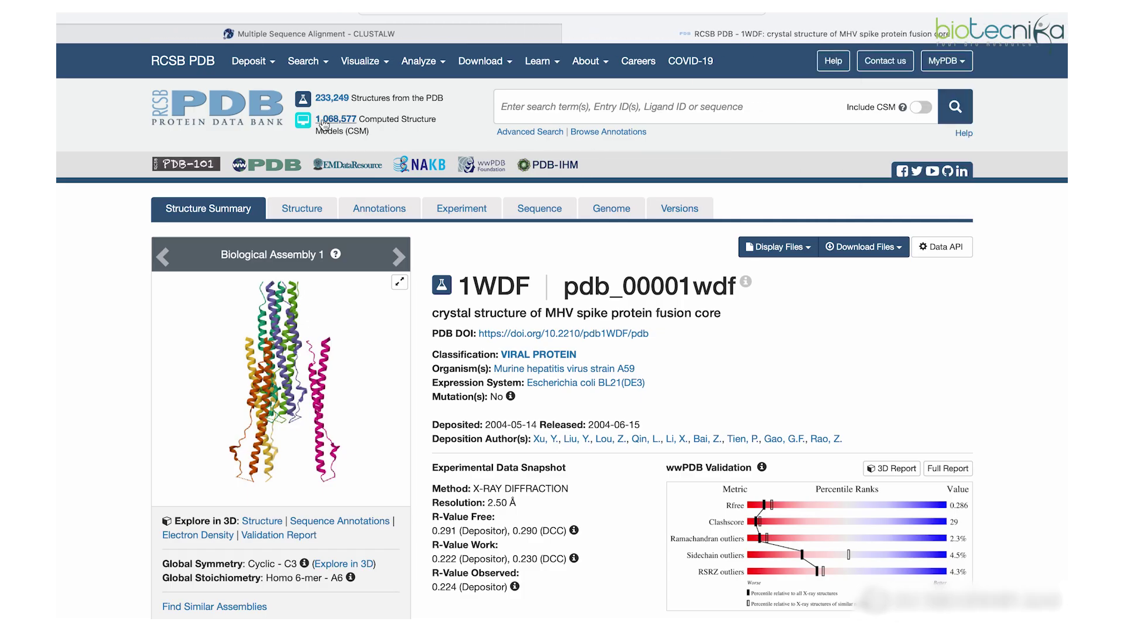
key(alt+Left)
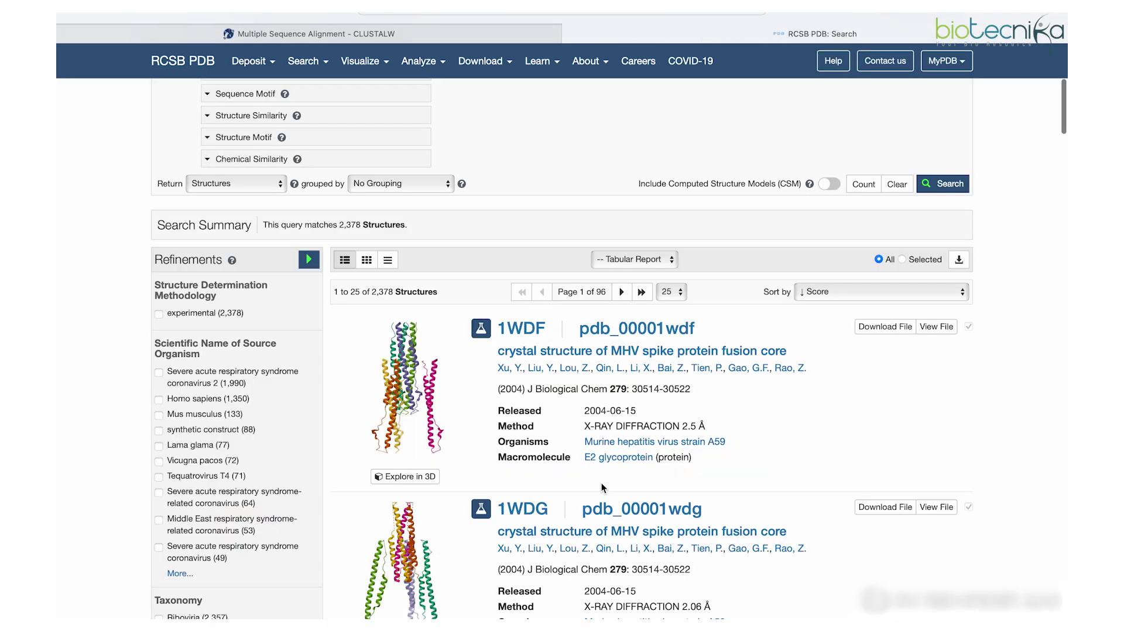
scroll(601, 483, down, 3)
Look at entry 1WDG, then open entry 1WNC and show its FASTA sequence
click(644, 439)
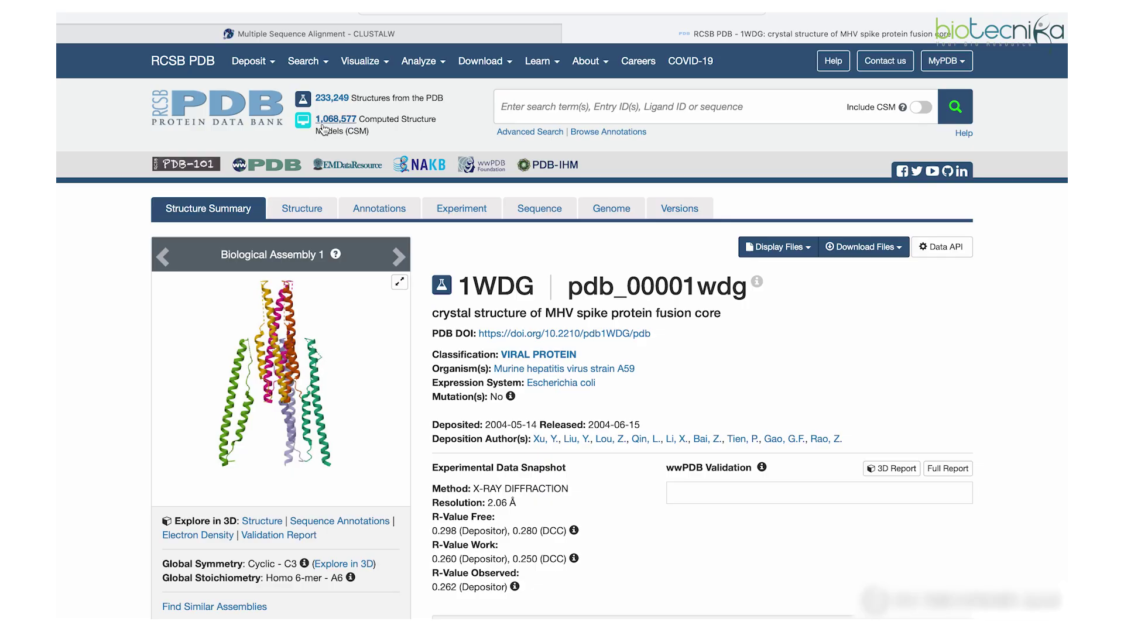
click(126, 11)
scroll(635, 351, down, 5)
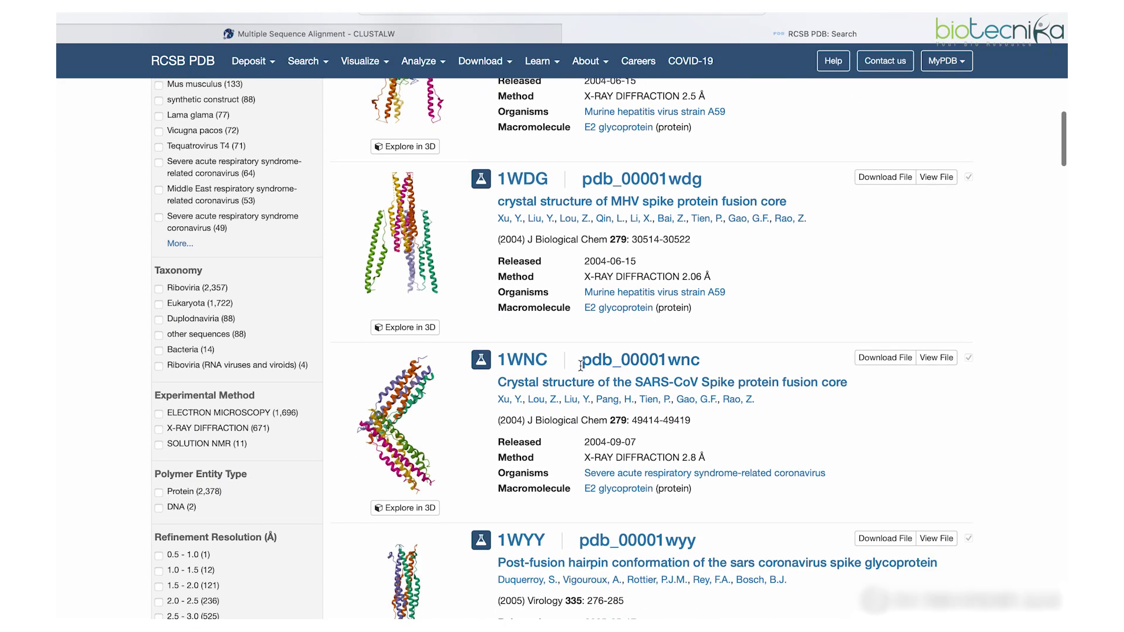
click(537, 366)
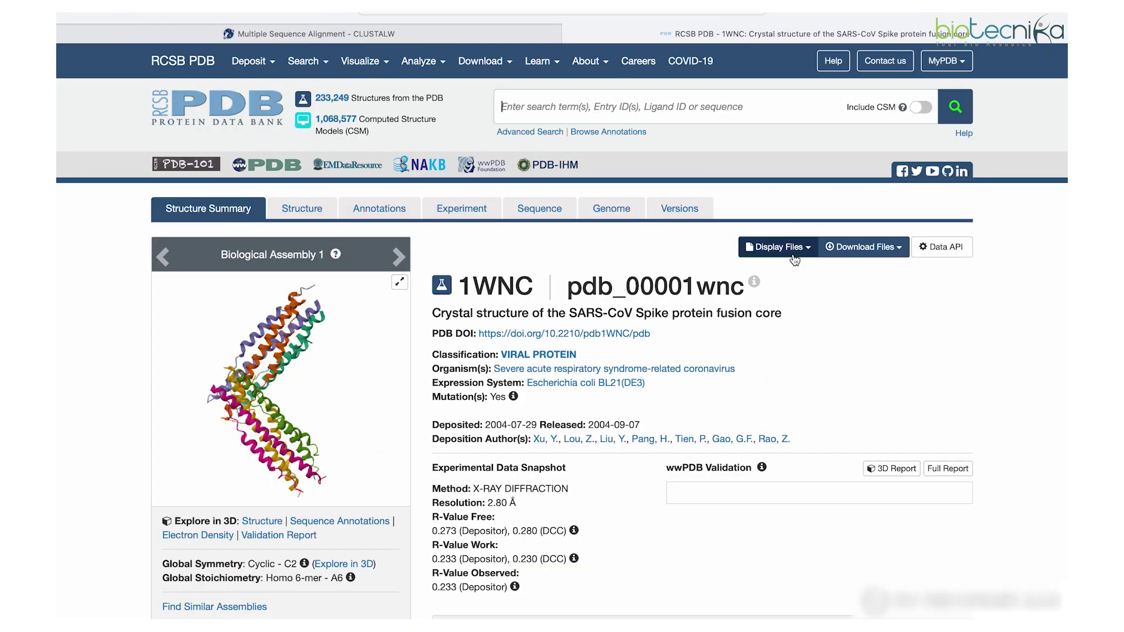
click(779, 247)
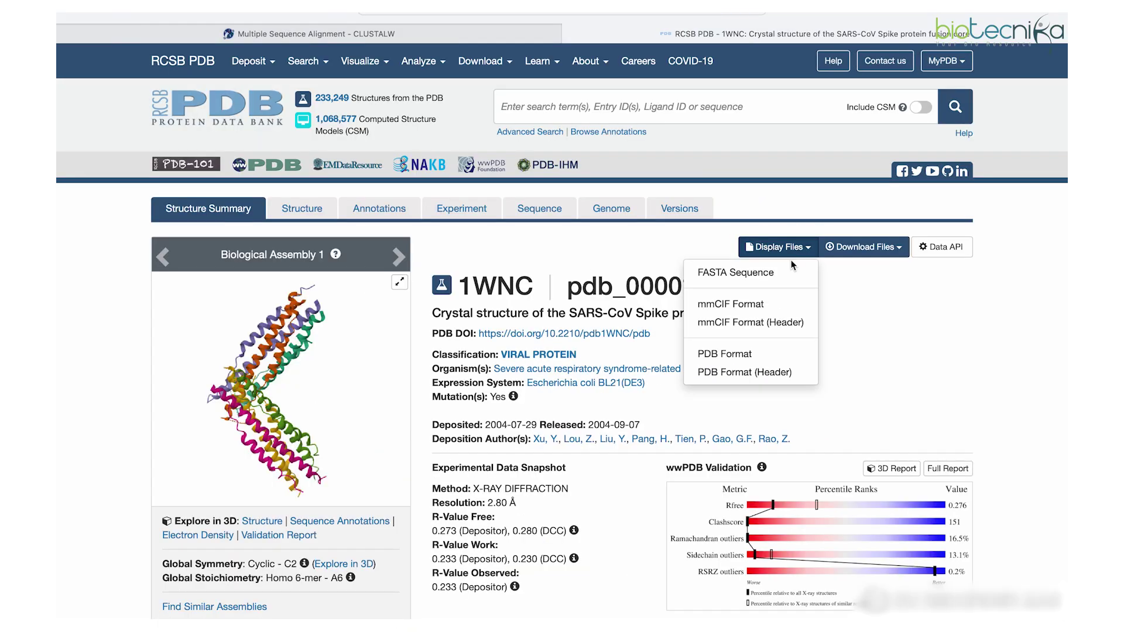
click(761, 272)
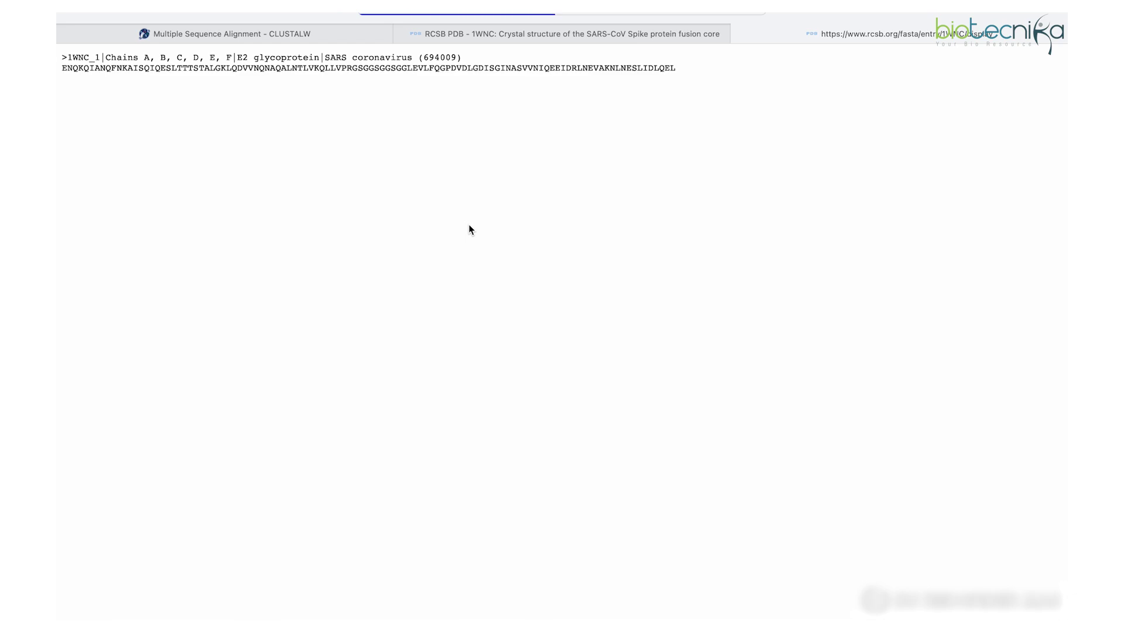
Copy the 1WNC FASTA, paste it below 1WDF in the CLUSTALW box, and close the FASTA page
drag(62, 58, 686, 69)
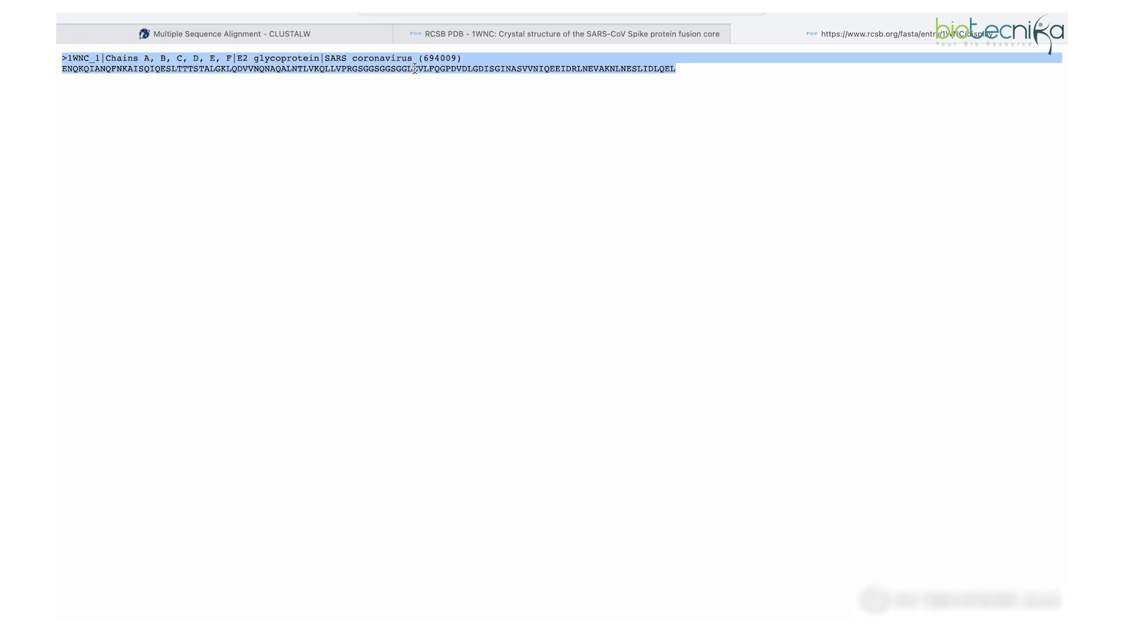
right_click(353, 64)
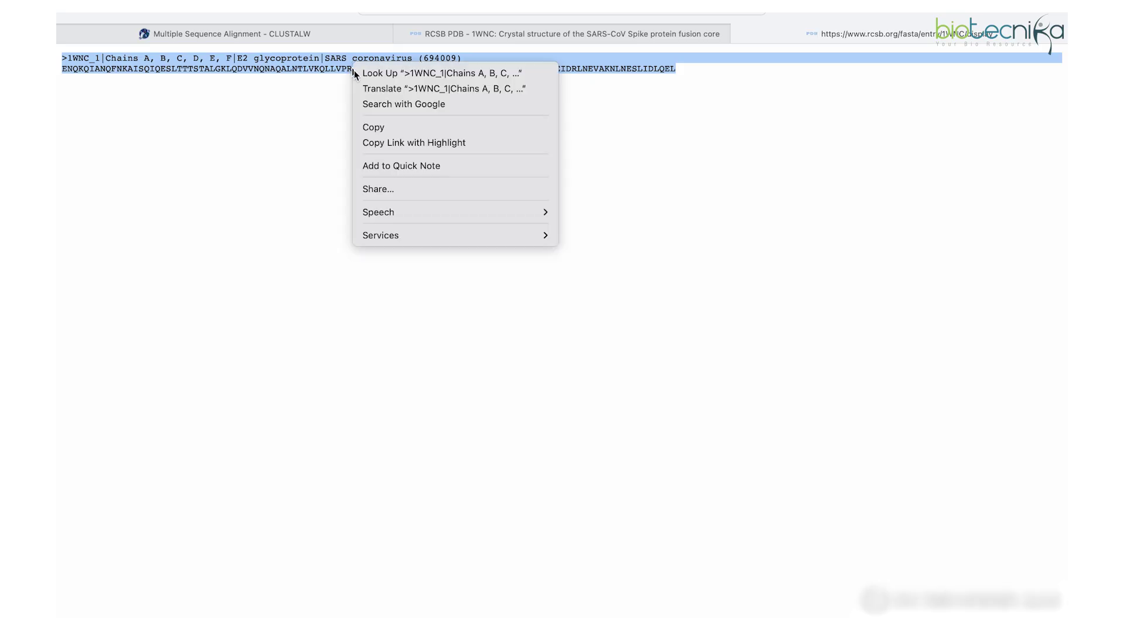
click(385, 126)
click(279, 29)
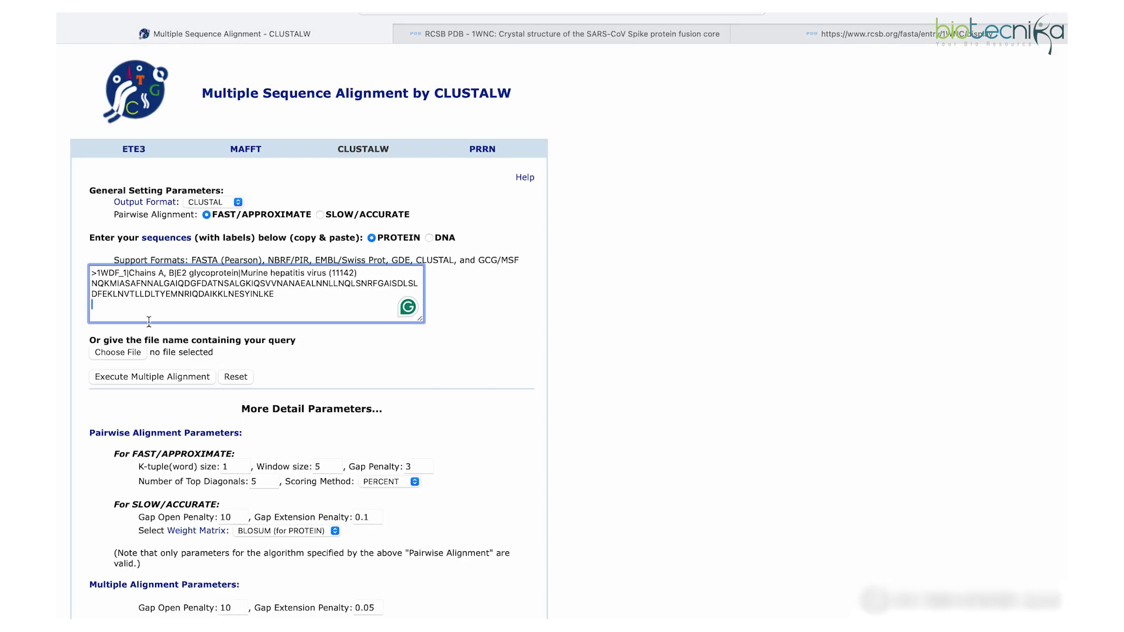
key(super+v)
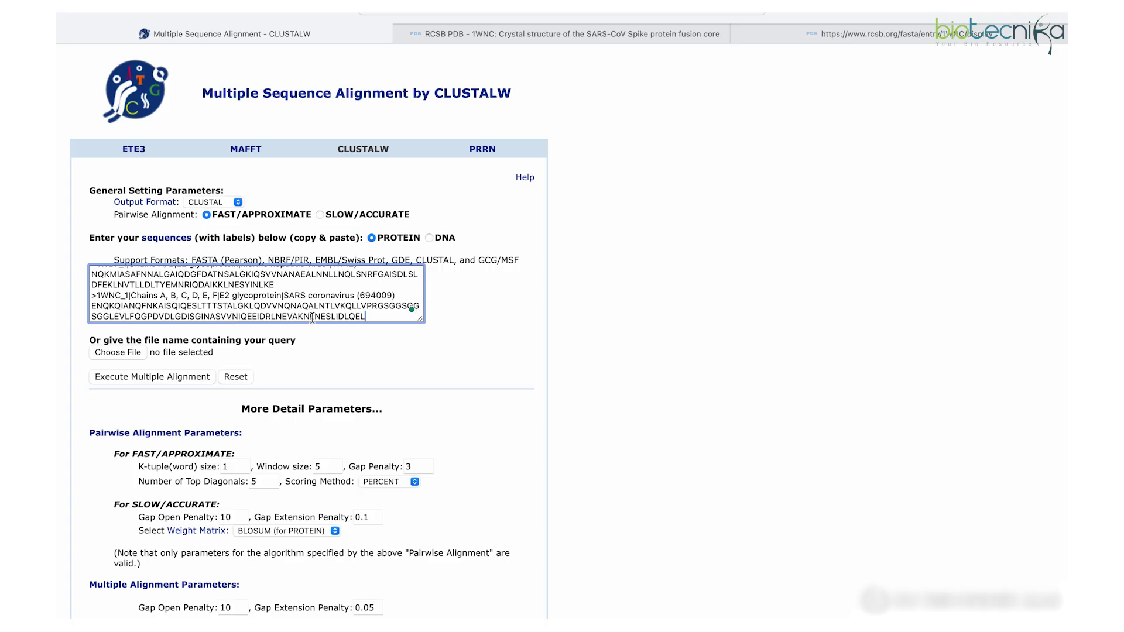
key(Return)
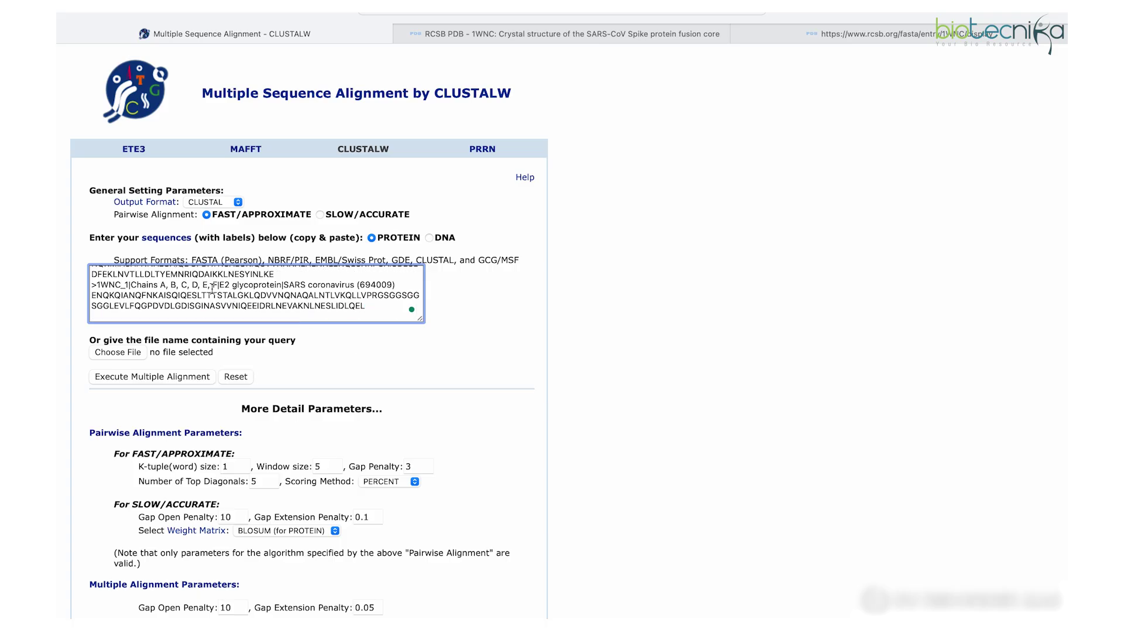
click(781, 40)
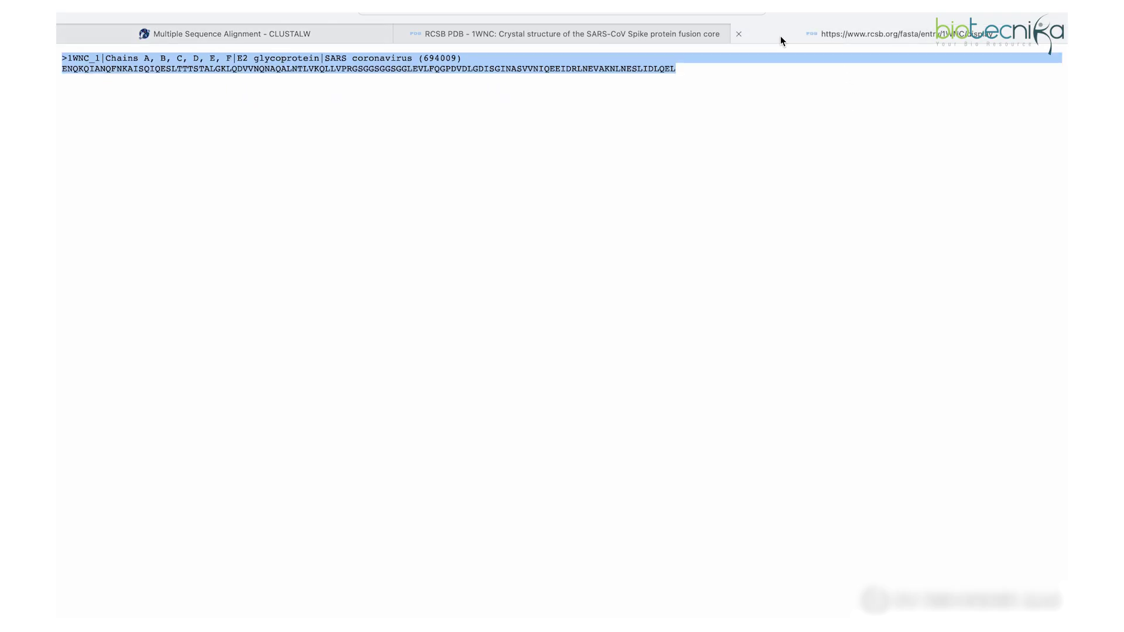
click(740, 35)
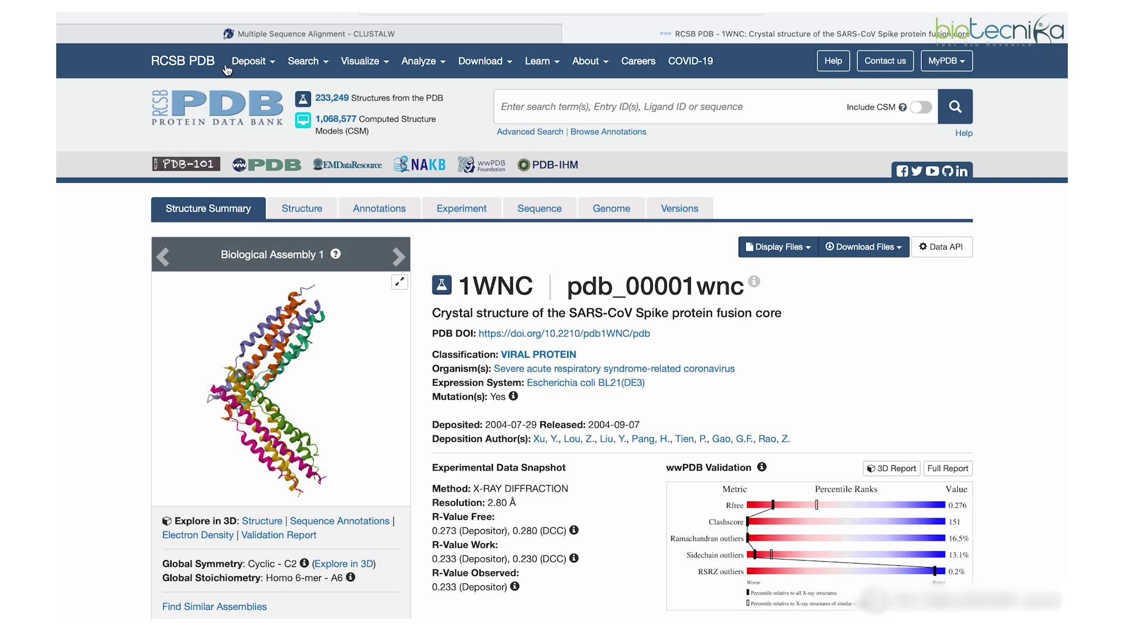
Open entry 1WYY from the search results, show its FASTA in a new tab, and select it all
click(124, 13)
scroll(654, 334, down, 3)
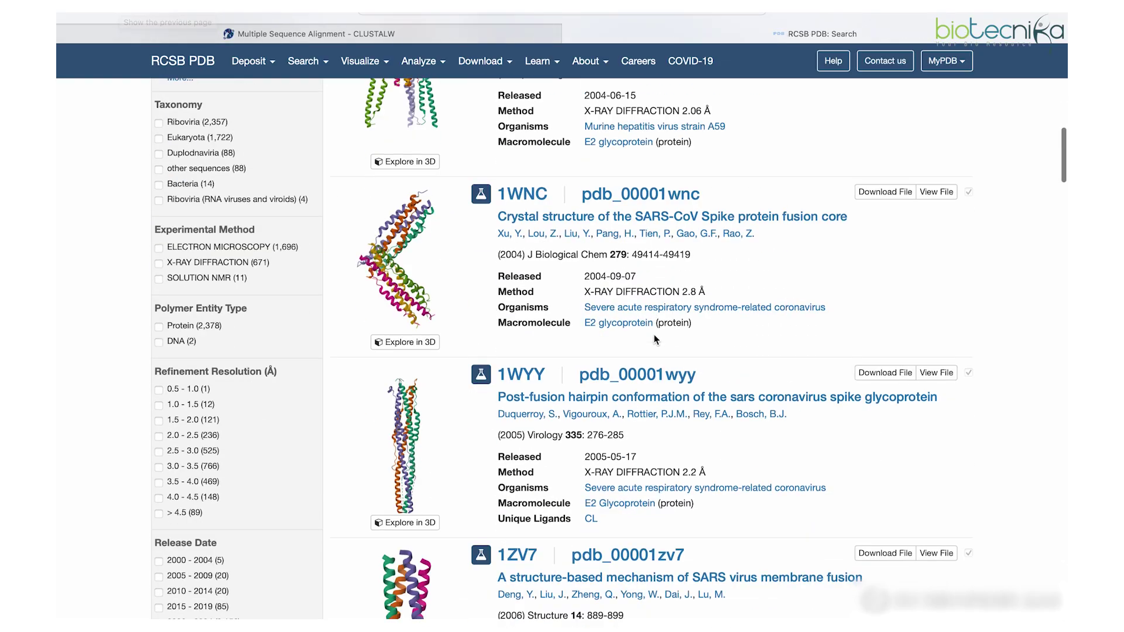
scroll(656, 339, down, 2)
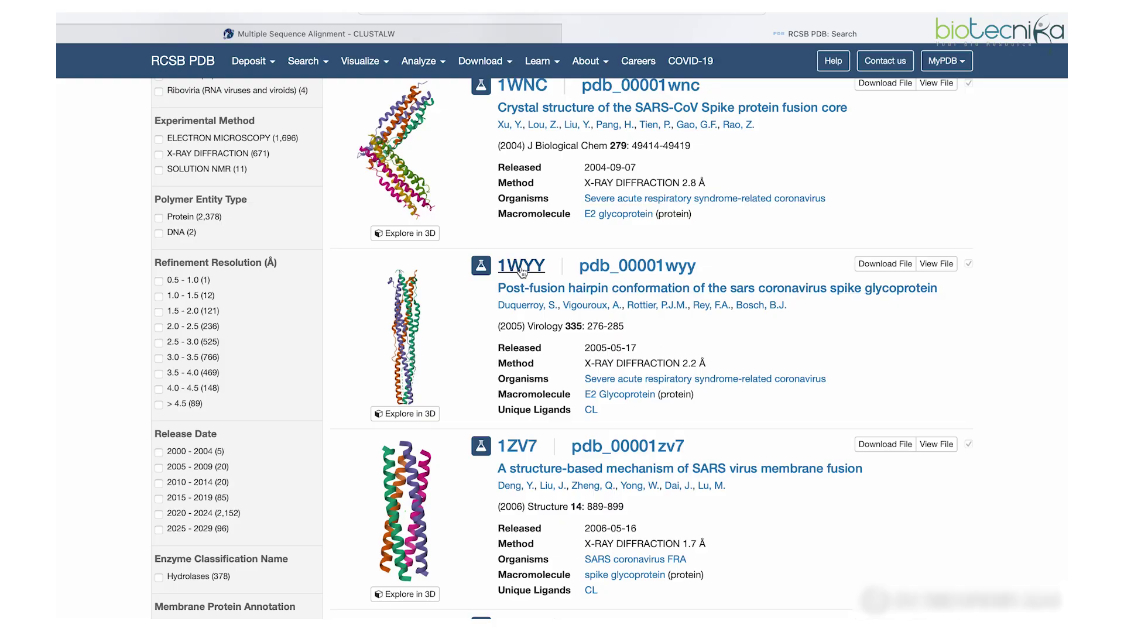
click(522, 271)
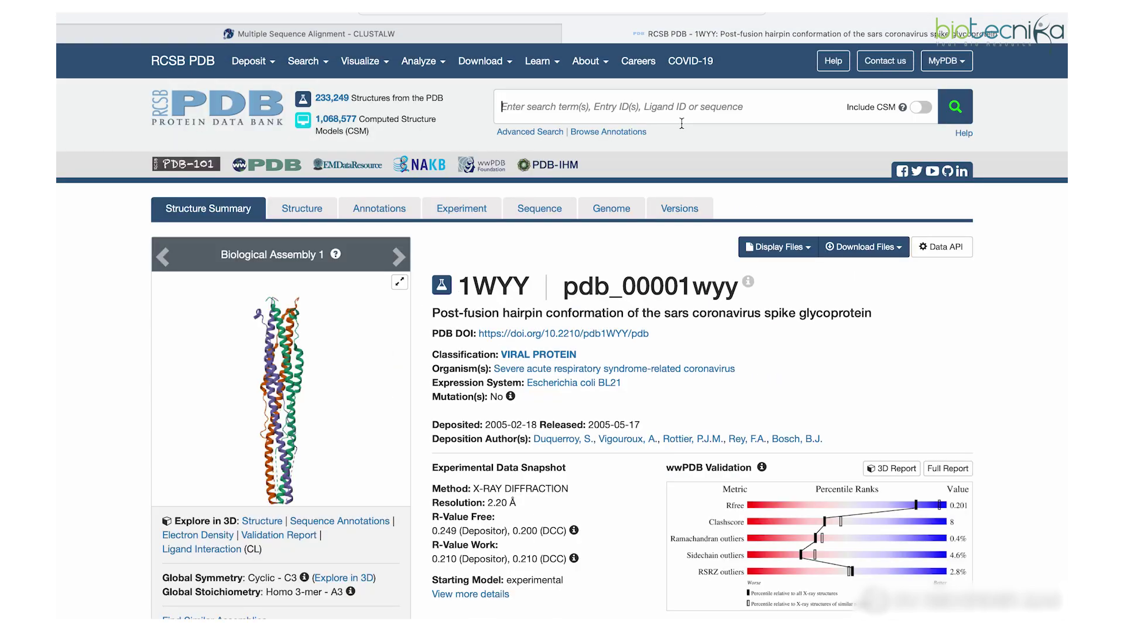
click(800, 262)
click(747, 275)
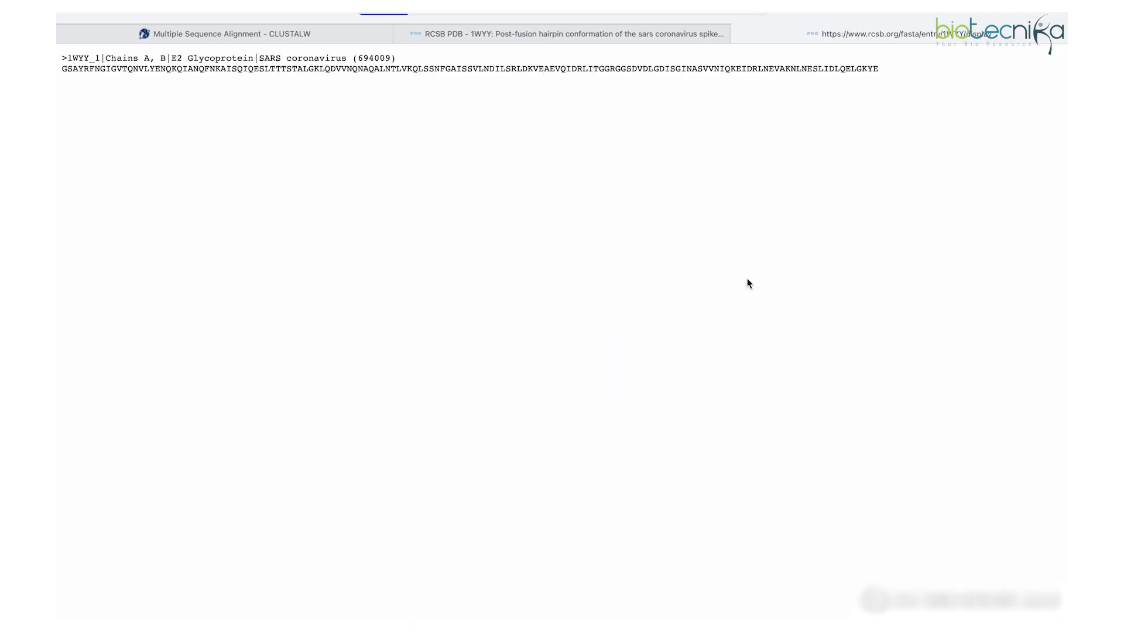
drag(62, 58, 910, 86)
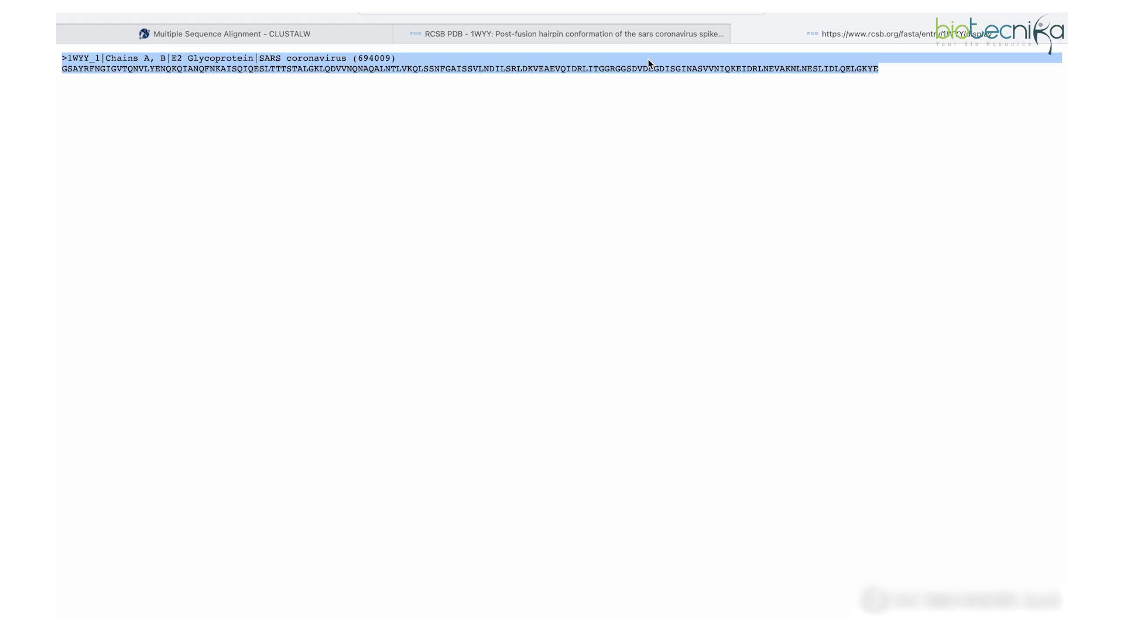
Paste the 1WYY_1 FASTA entry after 1WNC_1 in the CLUSTALW sequence box
click(307, 32)
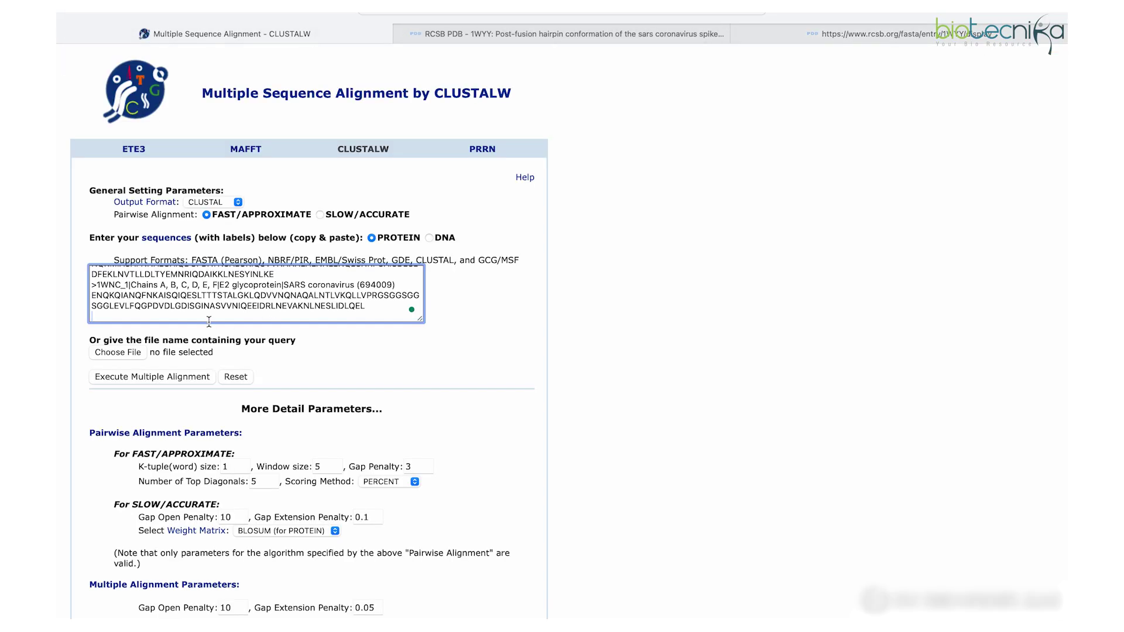
key(super+v)
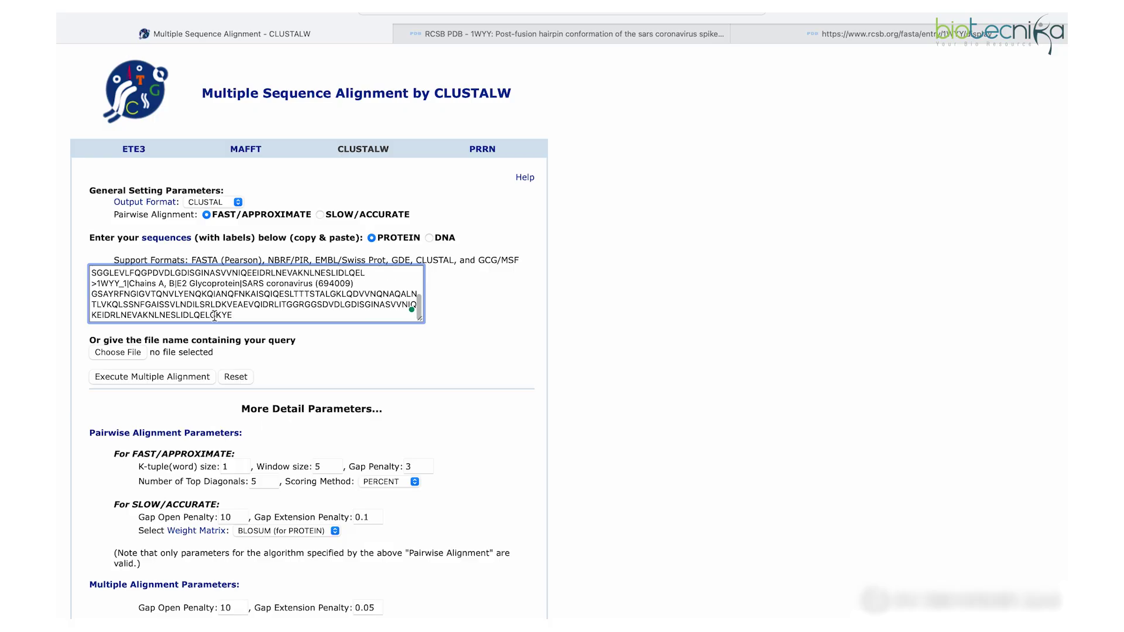
scroll(251, 300, up, 10)
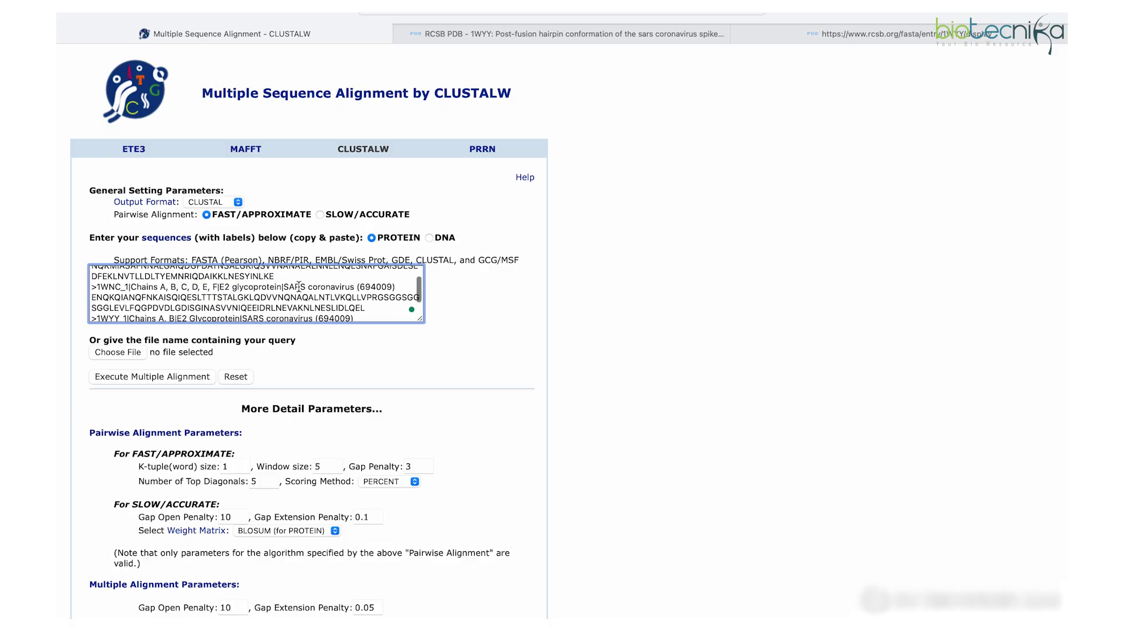
scroll(138, 292, down, 10)
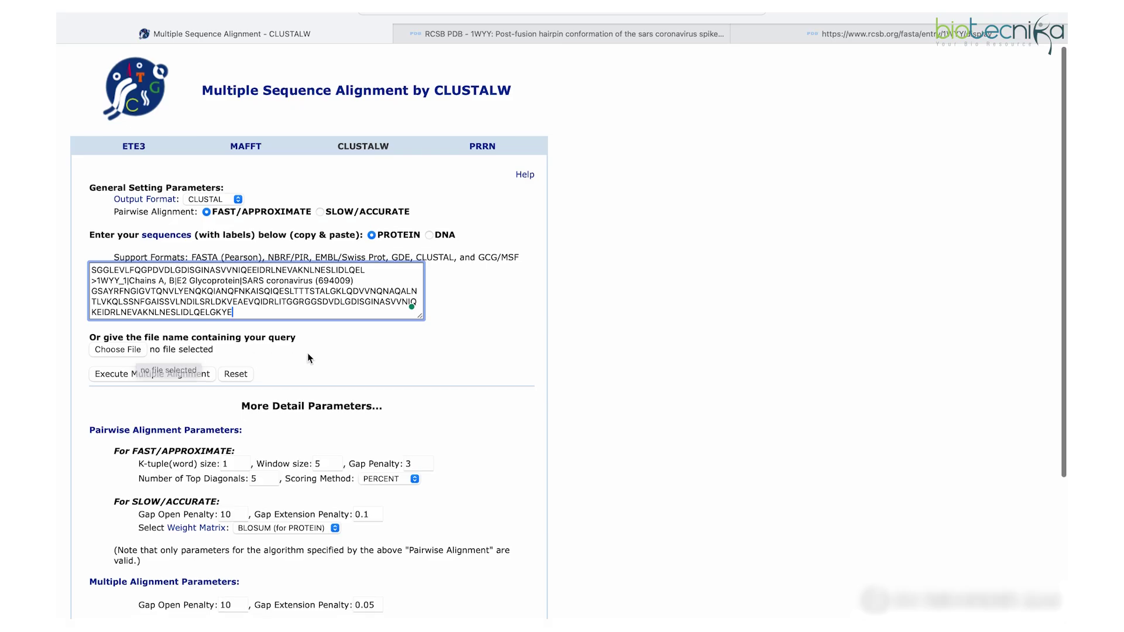
Review the default protein parameters and run the alignment of 1WDF, 1WNC and 1WYY
scroll(308, 356, down, 2)
scroll(480, 310, down, 3)
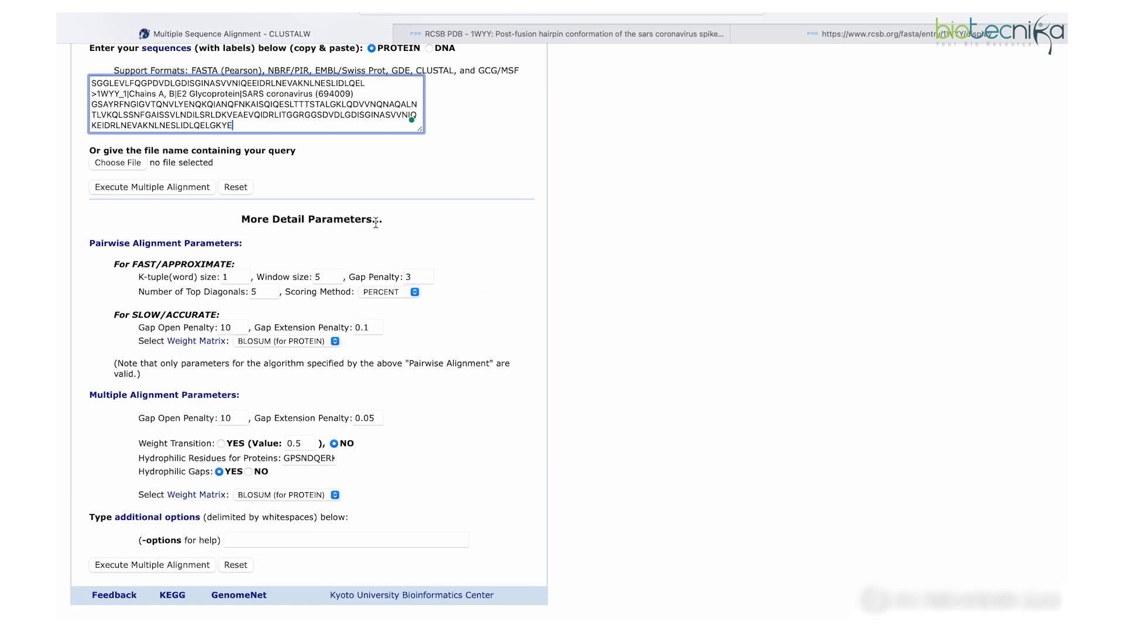
scroll(376, 221, up, 3)
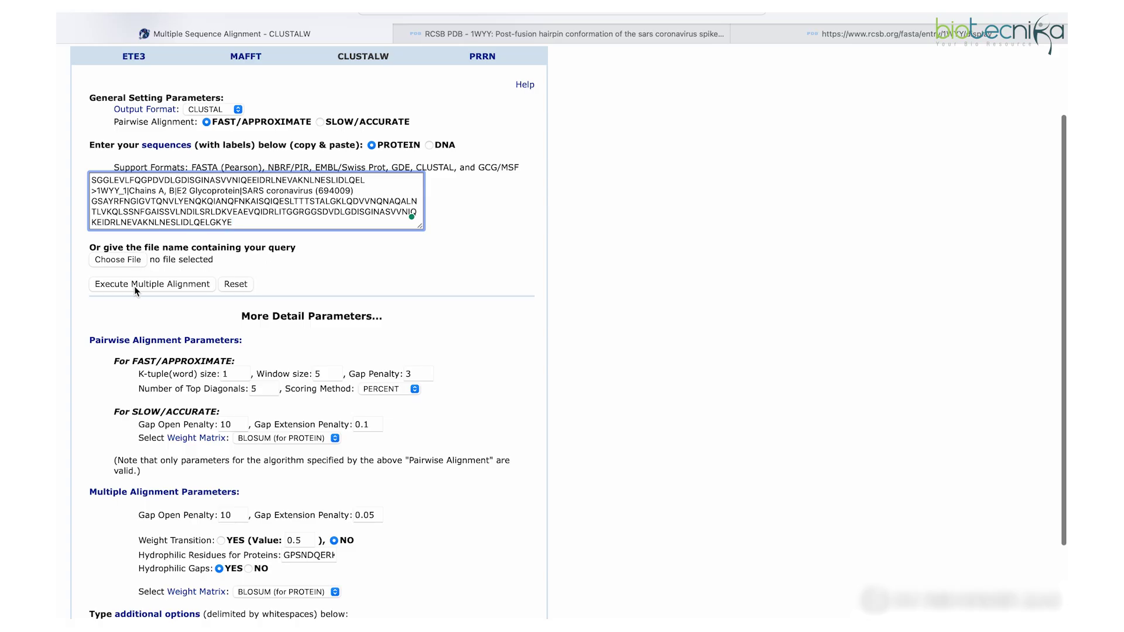
scroll(374, 286, down, 3)
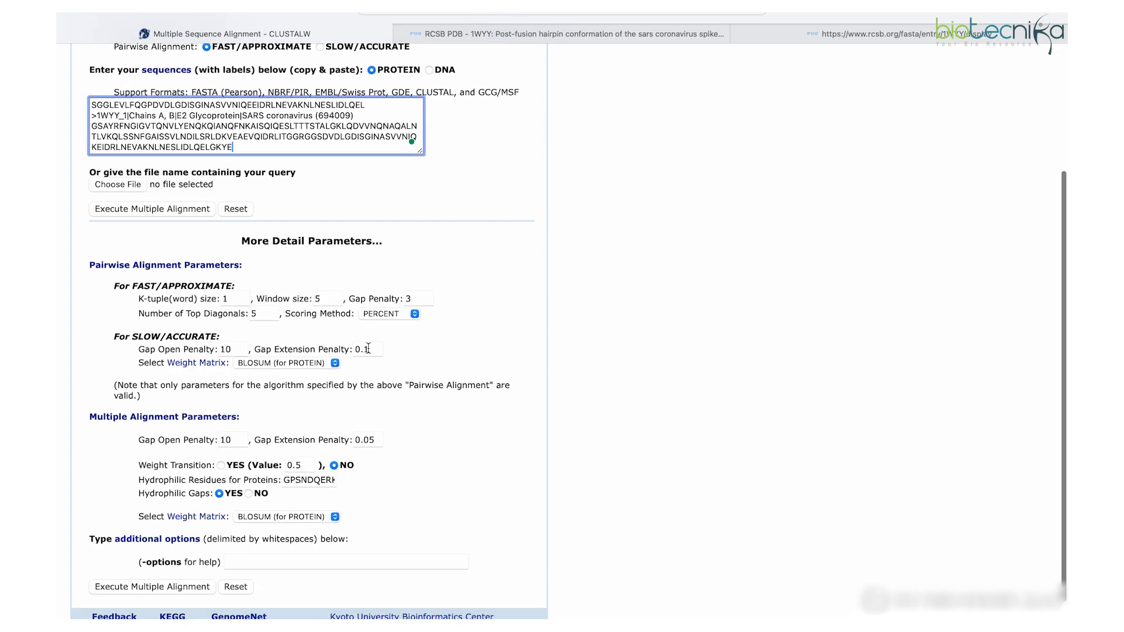
scroll(356, 346, down, 1)
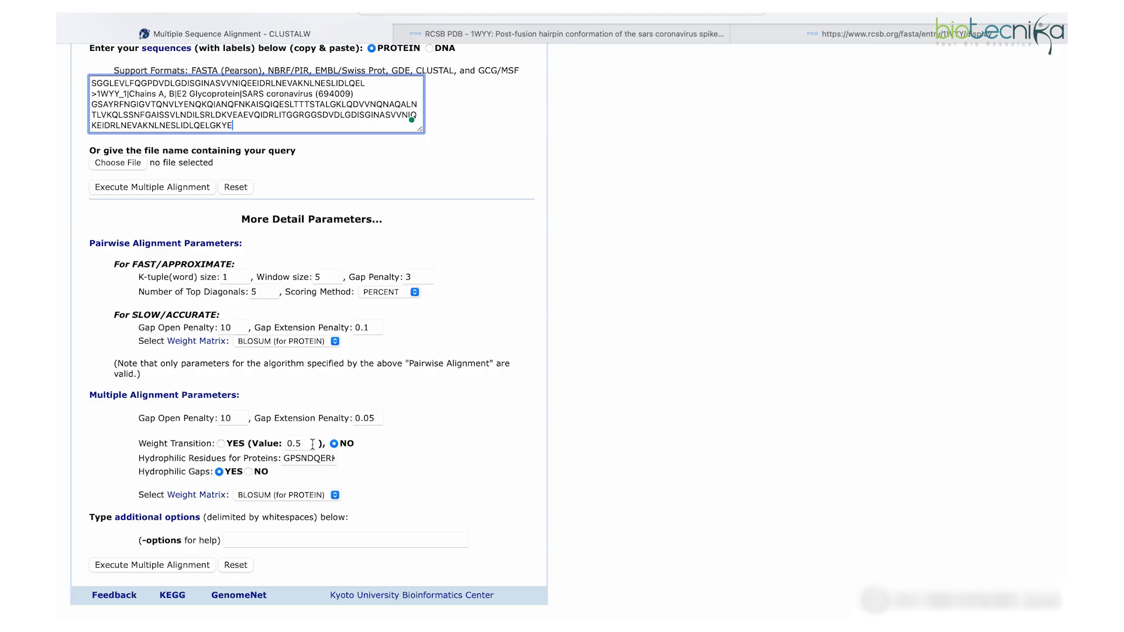
scroll(475, 316, up, 2)
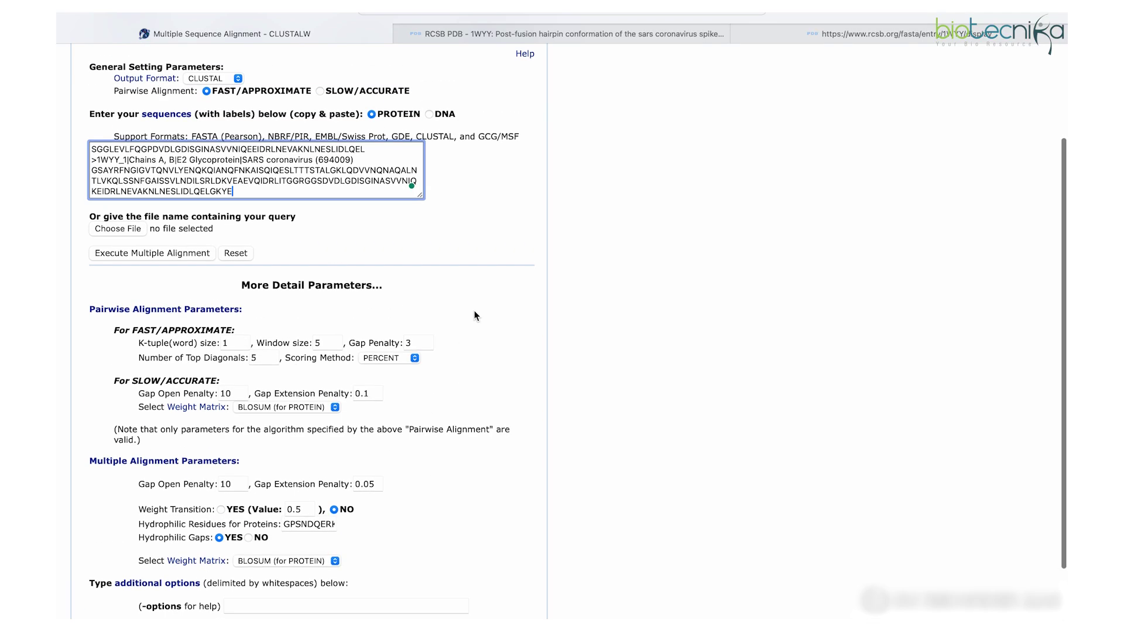
scroll(326, 447, up, 2)
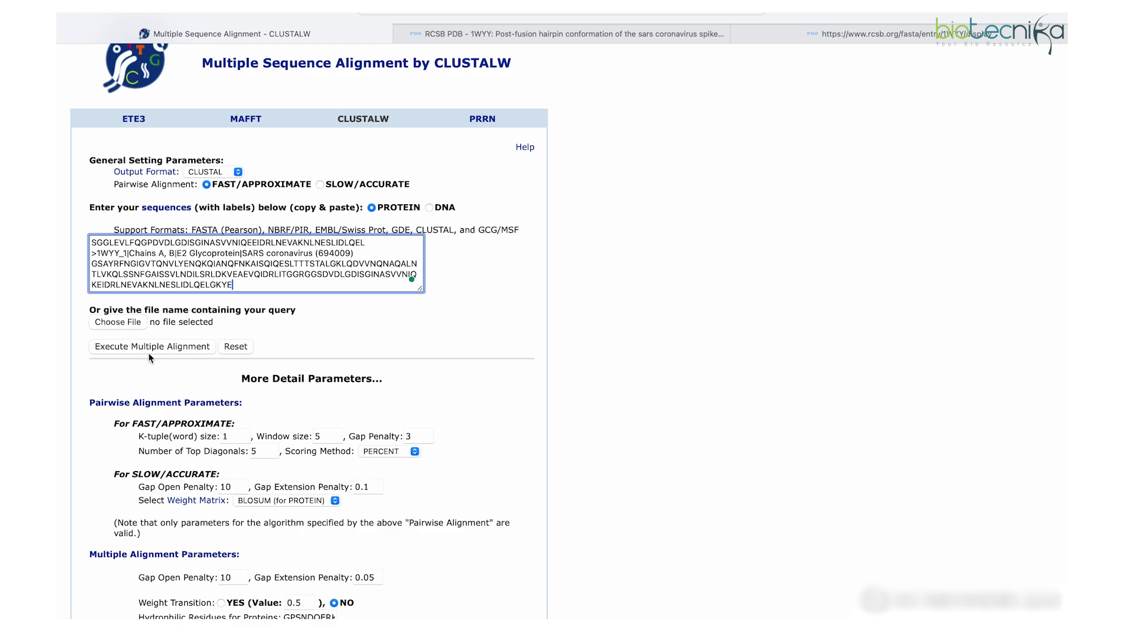
click(177, 347)
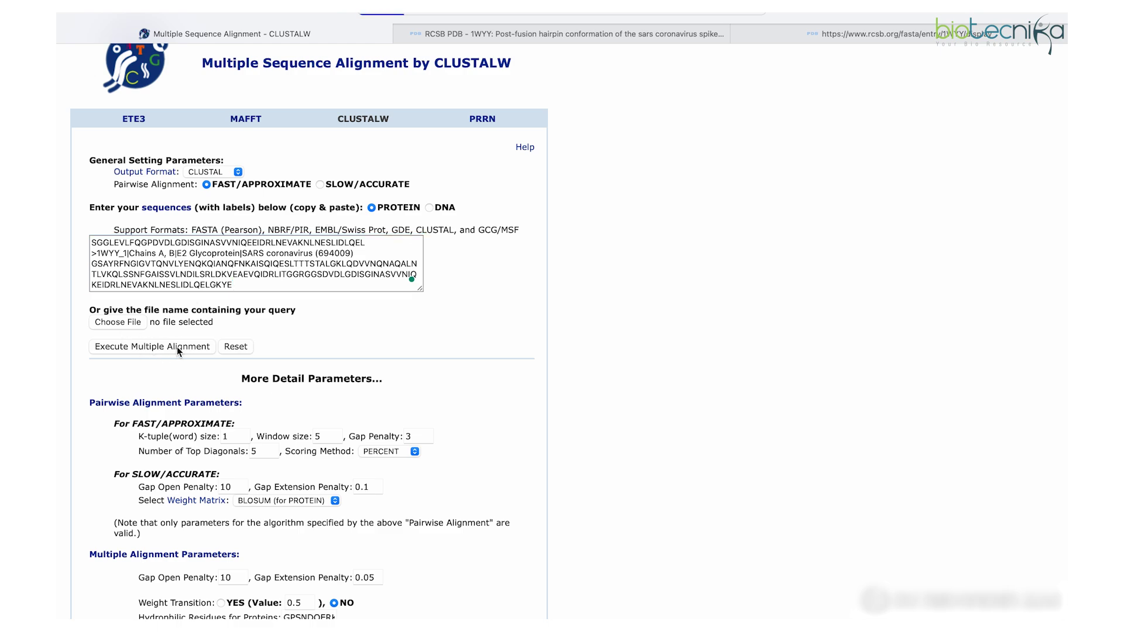
Scroll to the clustalw.aln result and briefly select the whole alignment to inspect it
scroll(465, 368, down, 3)
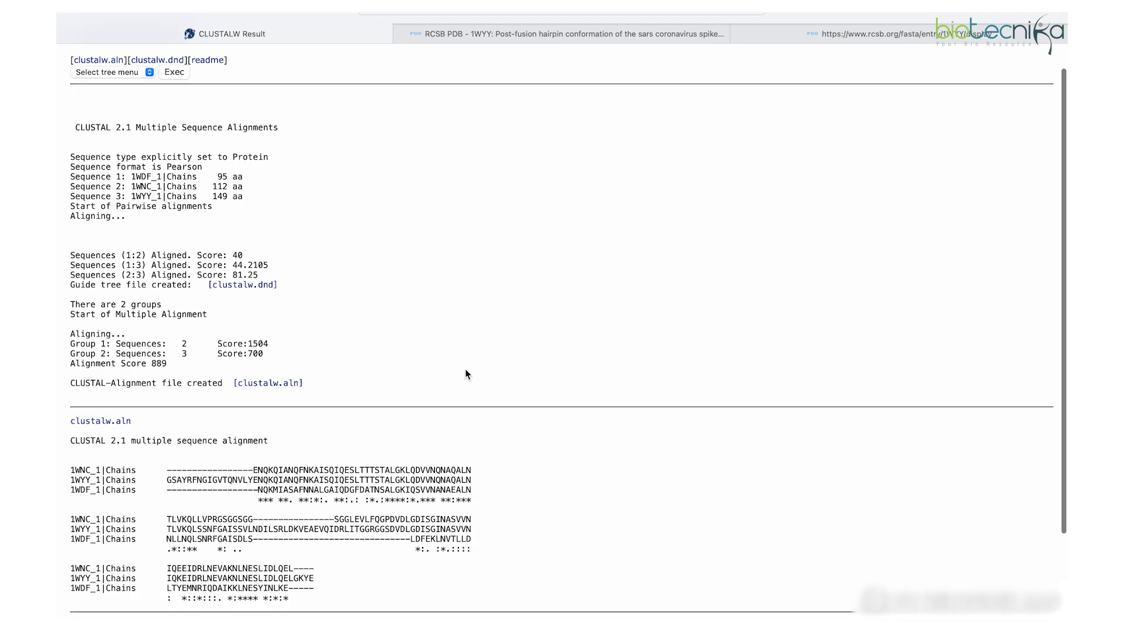
scroll(323, 221, up, 4)
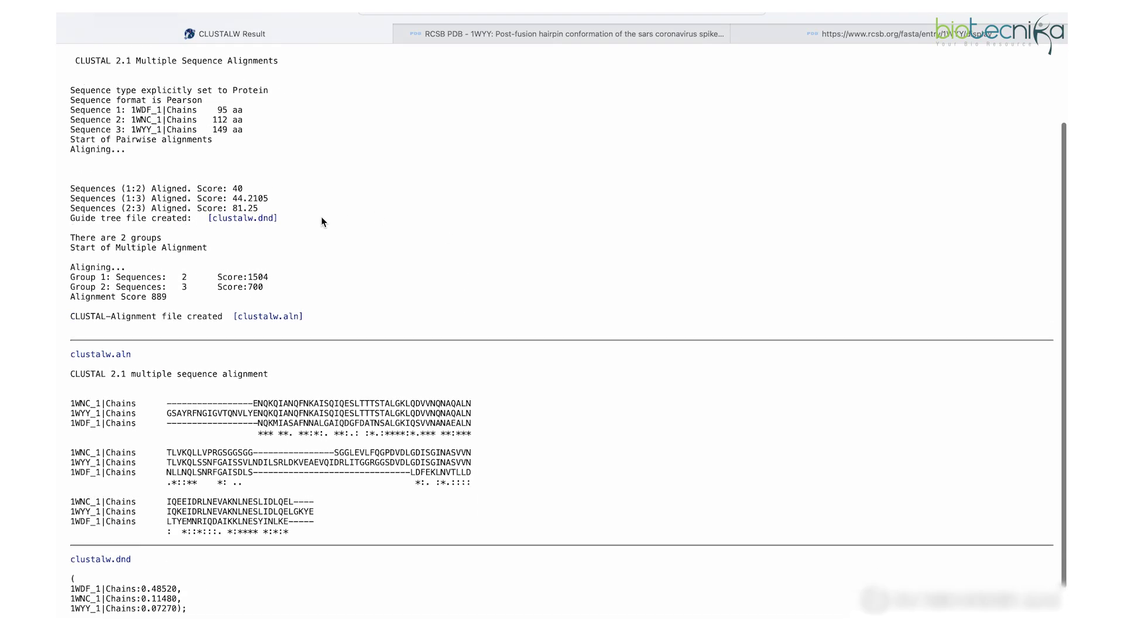
scroll(323, 222, down, 2)
scroll(392, 383, down, 2)
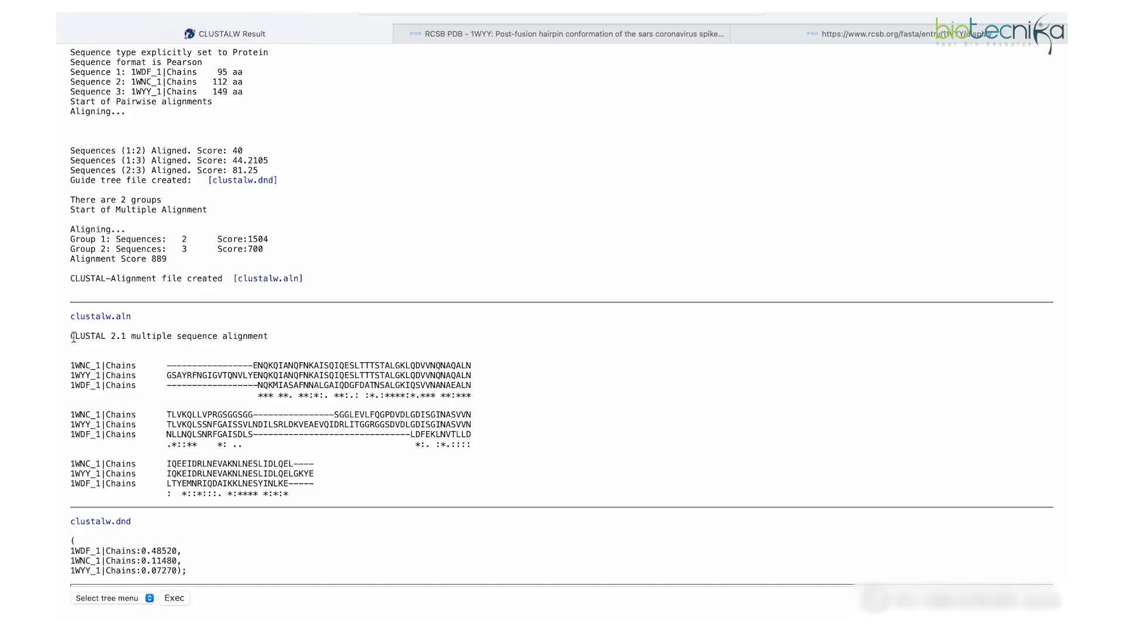
drag(67, 362, 326, 496)
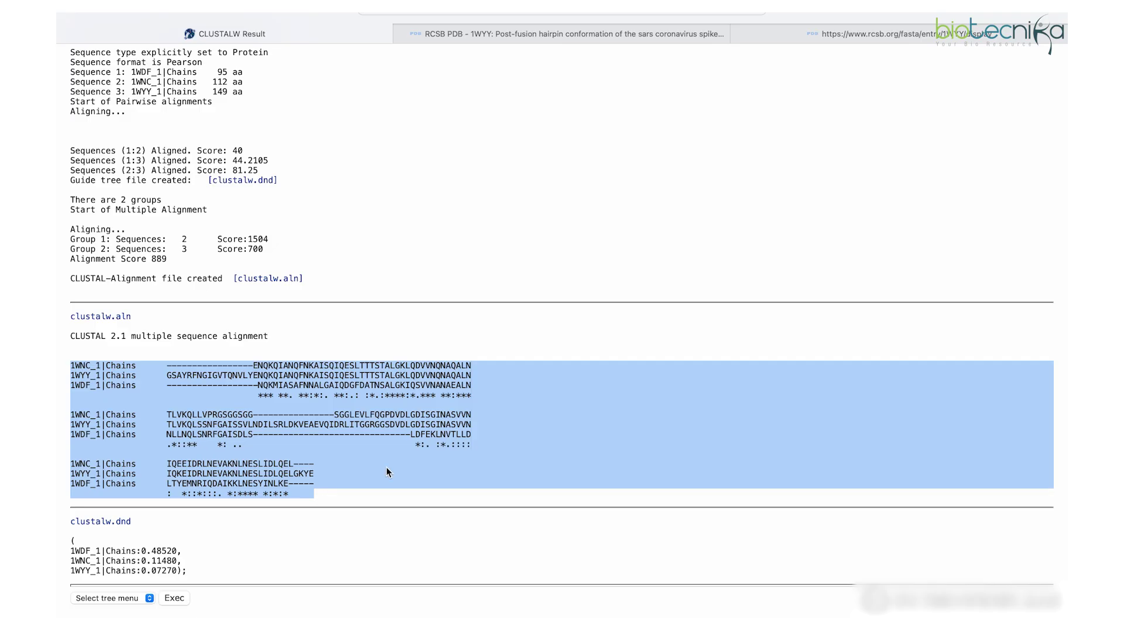
click(504, 417)
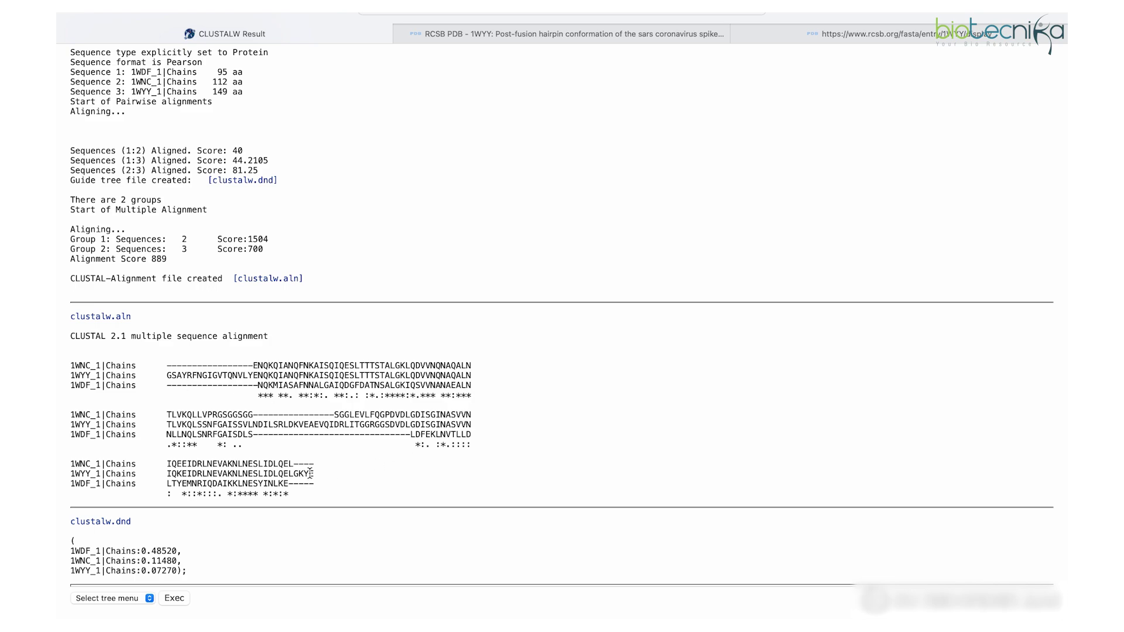
Mark the GS residues starting the 1WYY_1 row, then bring up the tree-method choices
drag(167, 377, 177, 376)
scroll(317, 448, down, 2)
click(203, 396)
click(111, 598)
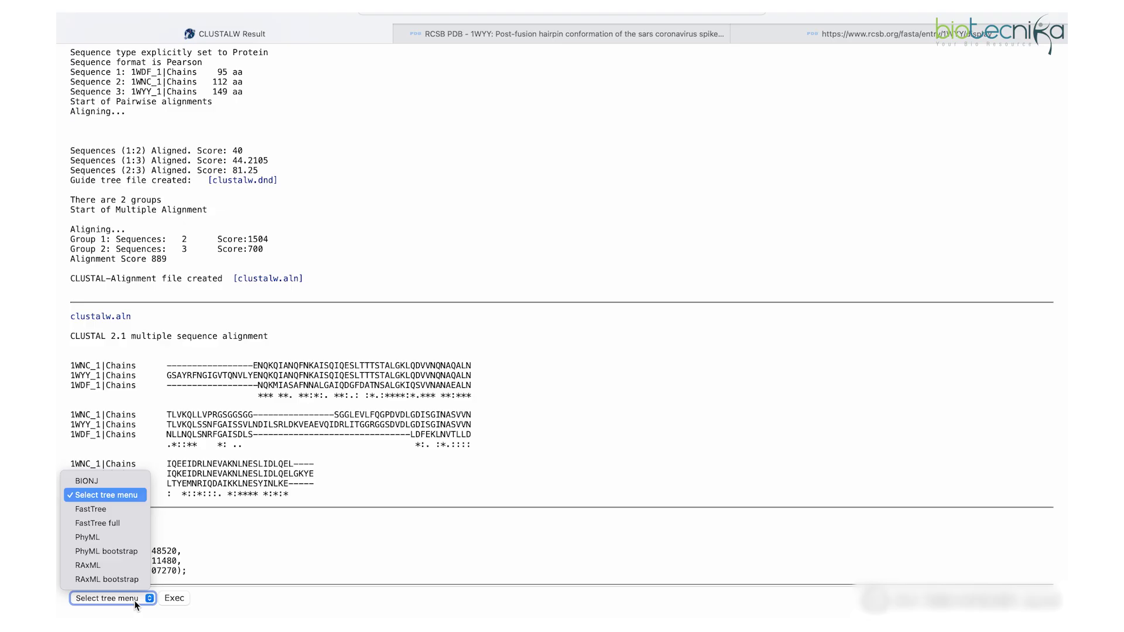
Build a FastTree tree from the alignment, showing the ETE3 midpoint-rooted phylogram
click(94, 509)
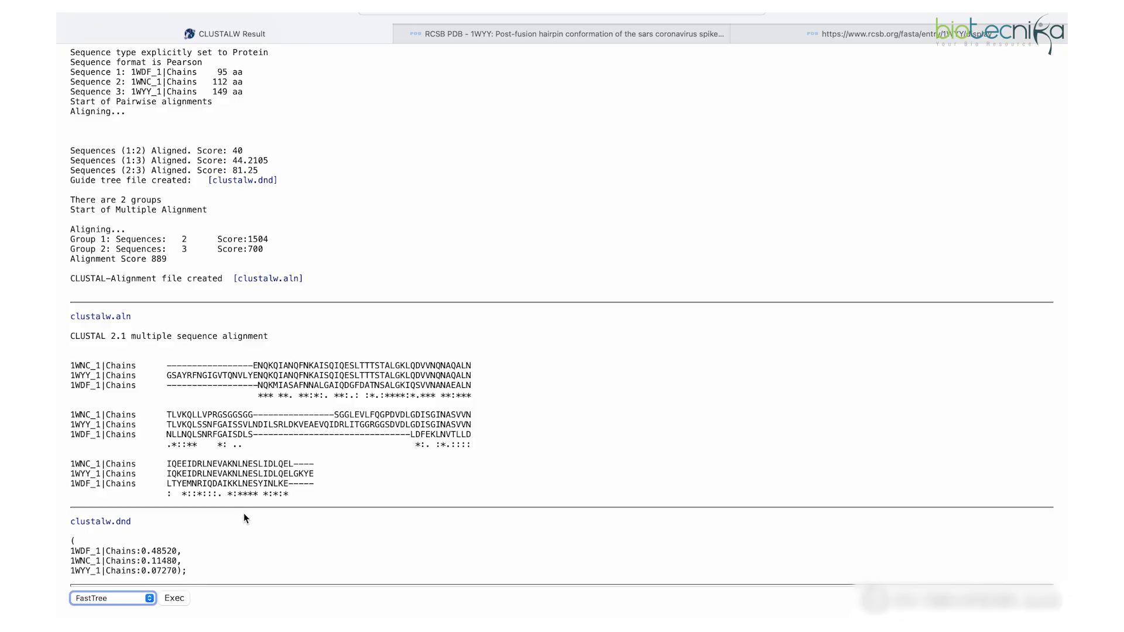
click(174, 597)
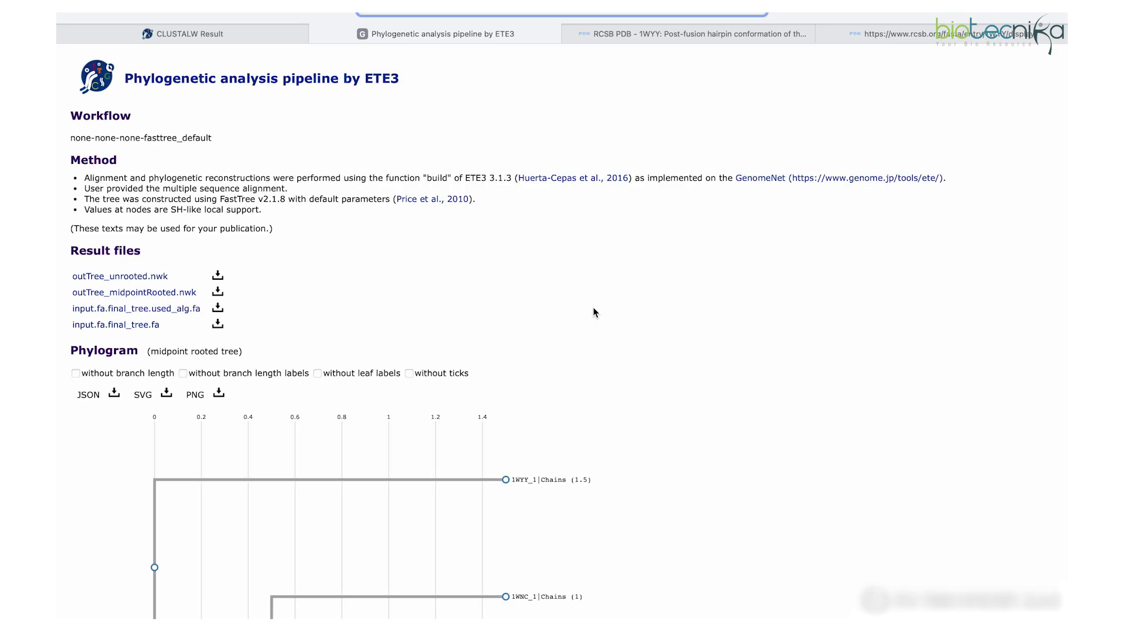
scroll(458, 289, down, 5)
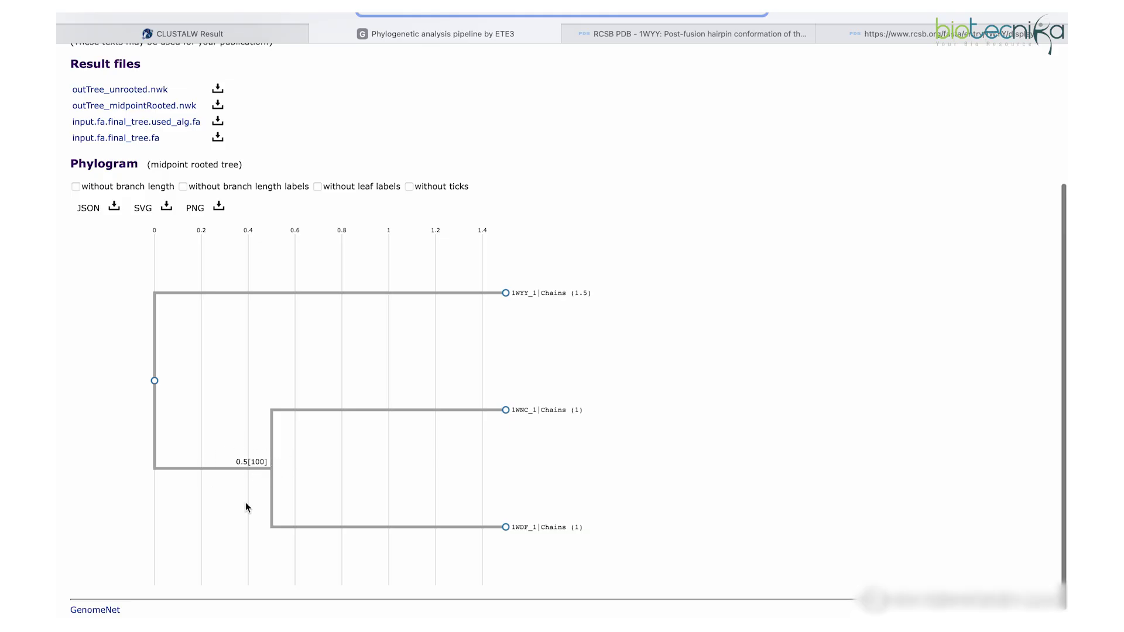
click(319, 188)
click(319, 188)
scroll(280, 207, up, 2)
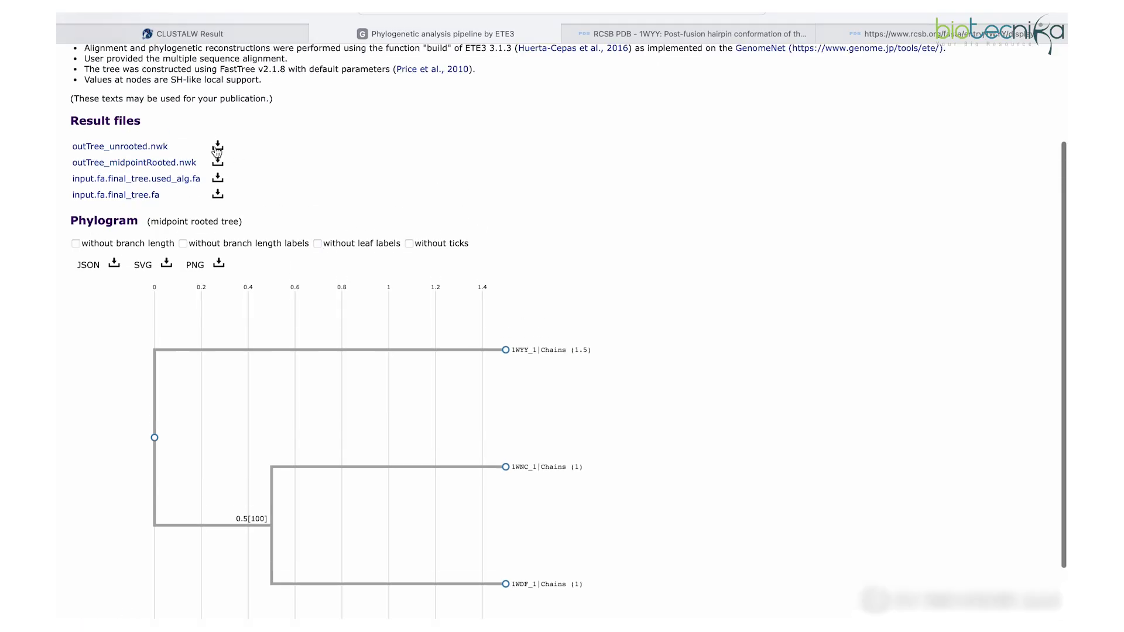
scroll(139, 163, up, 1)
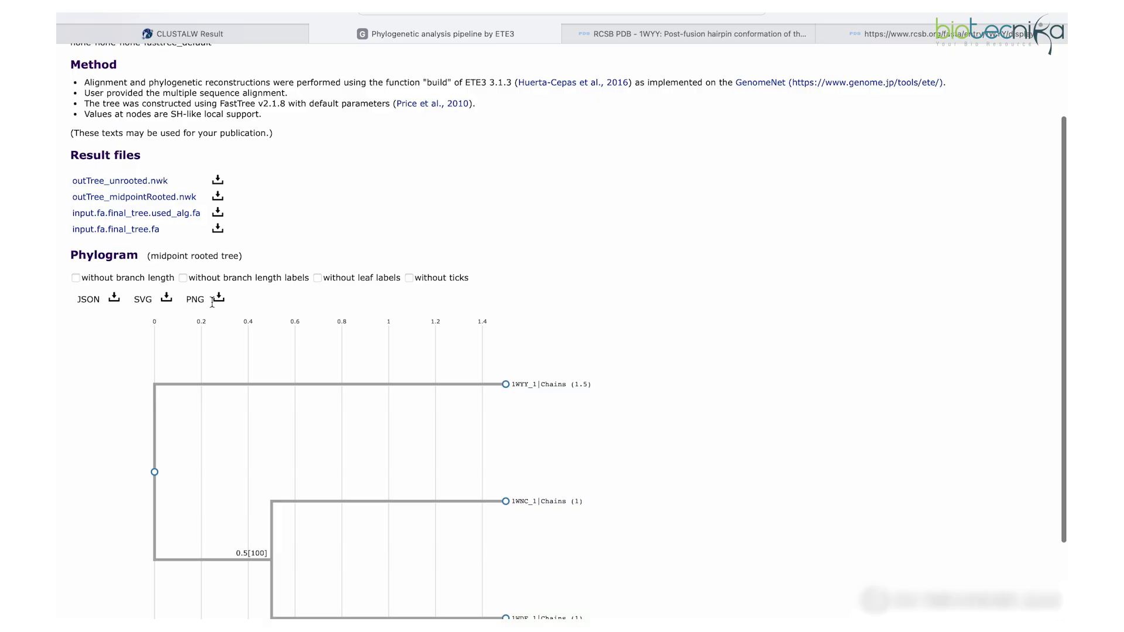
scroll(223, 302, down, 2)
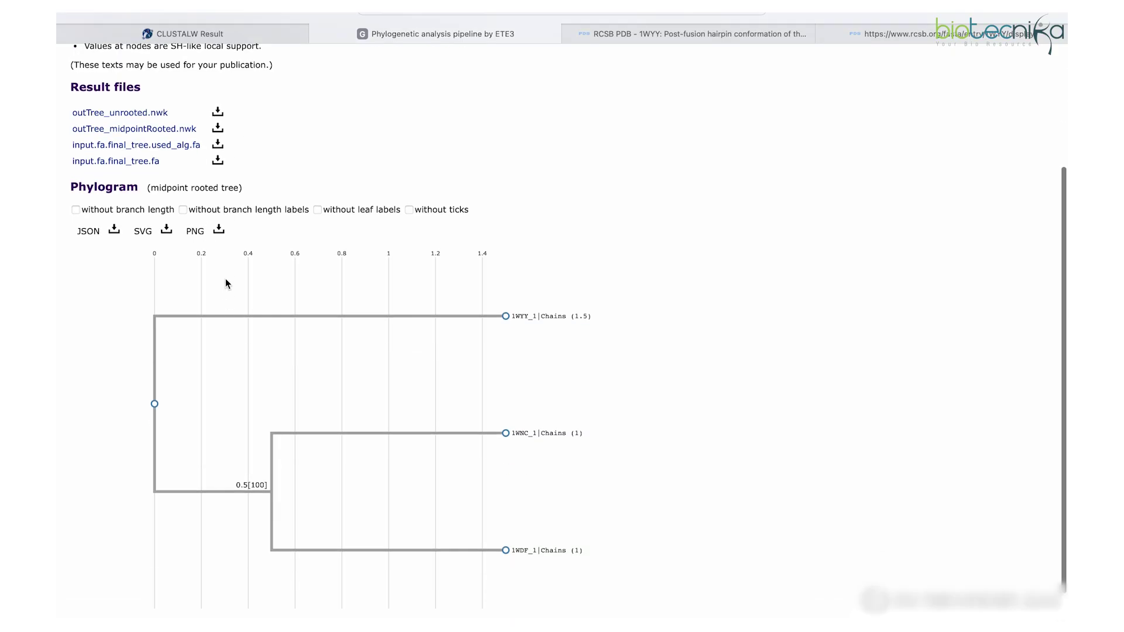
scroll(433, 313, down, 1)
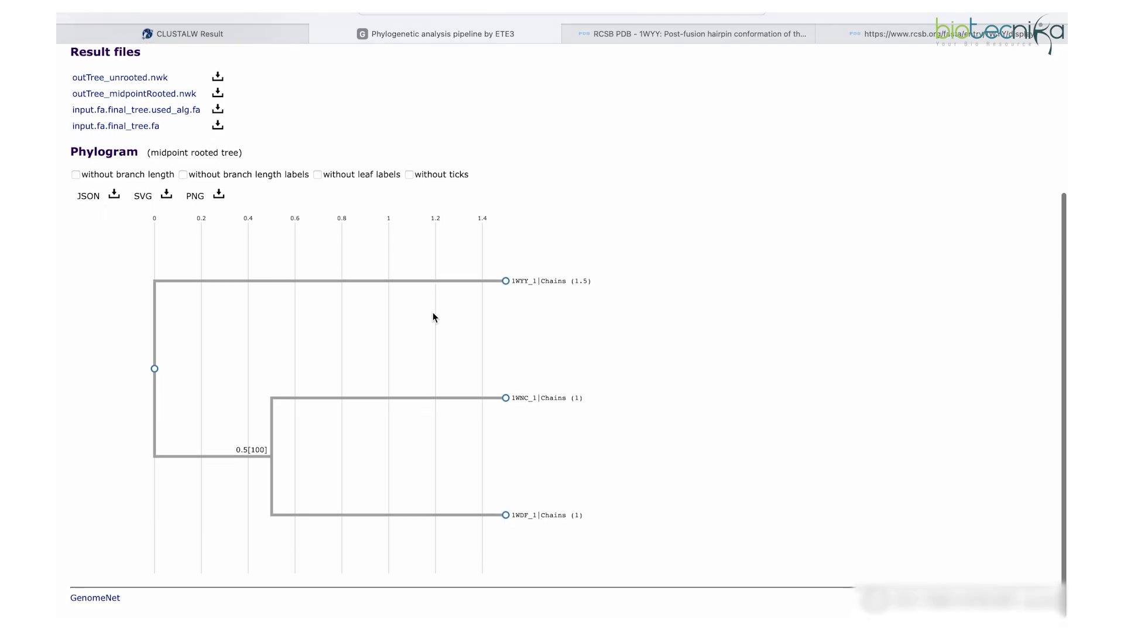
scroll(433, 317, up, 4)
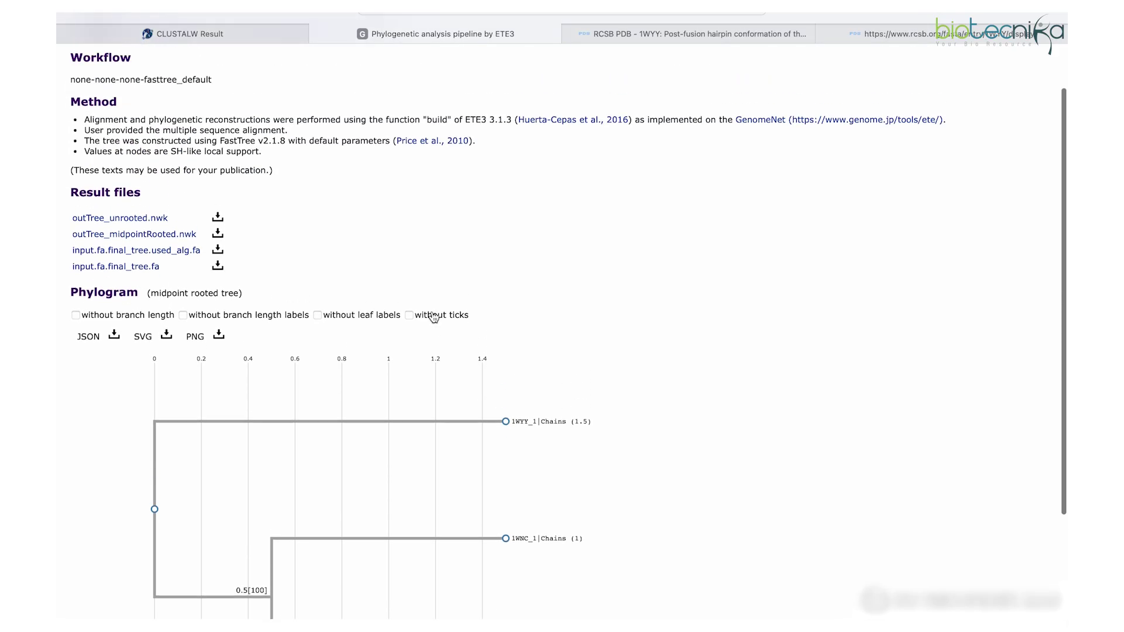